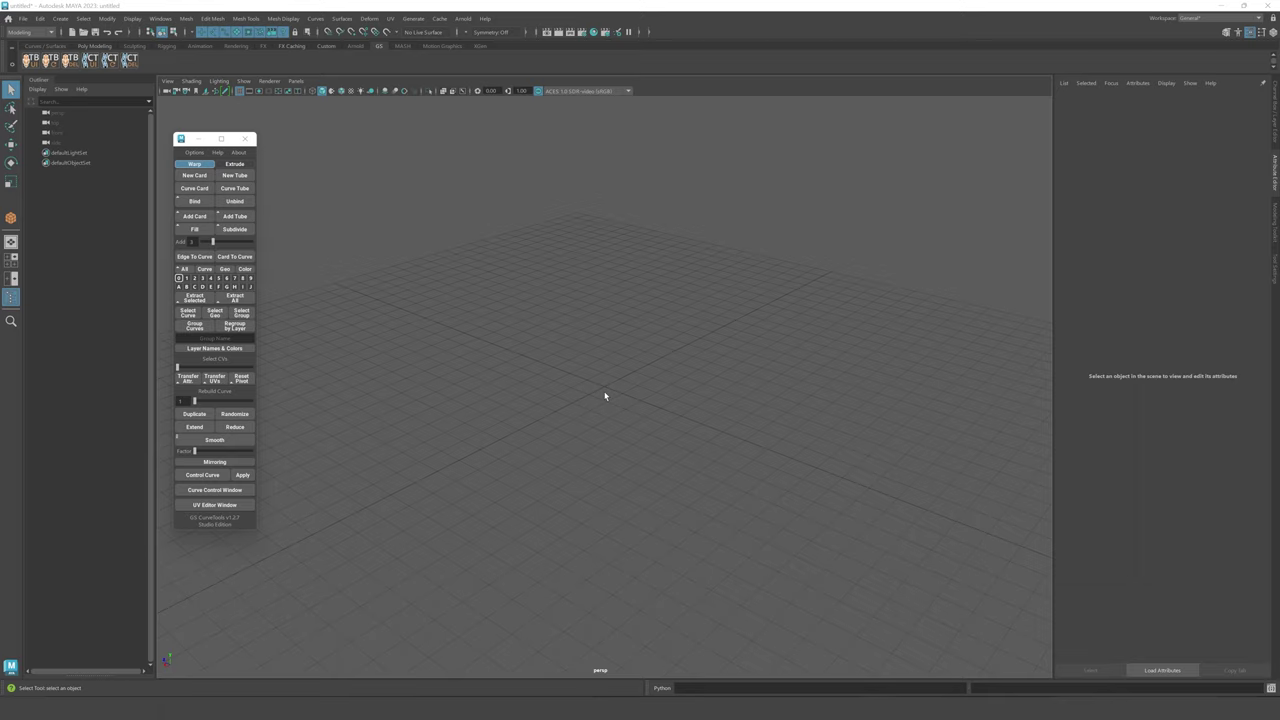
- Reposition the GS CurveTools window and open its Change Scale Factor option
click(603, 396)
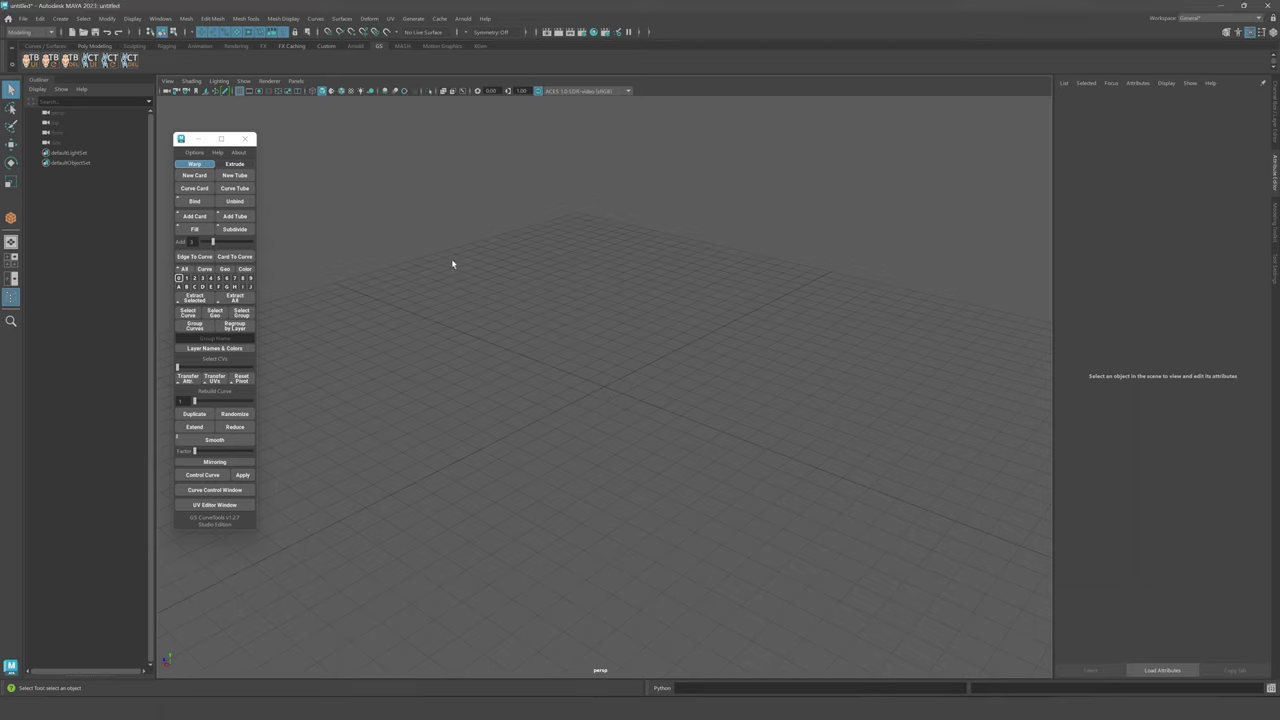
drag(180, 139, 169, 129)
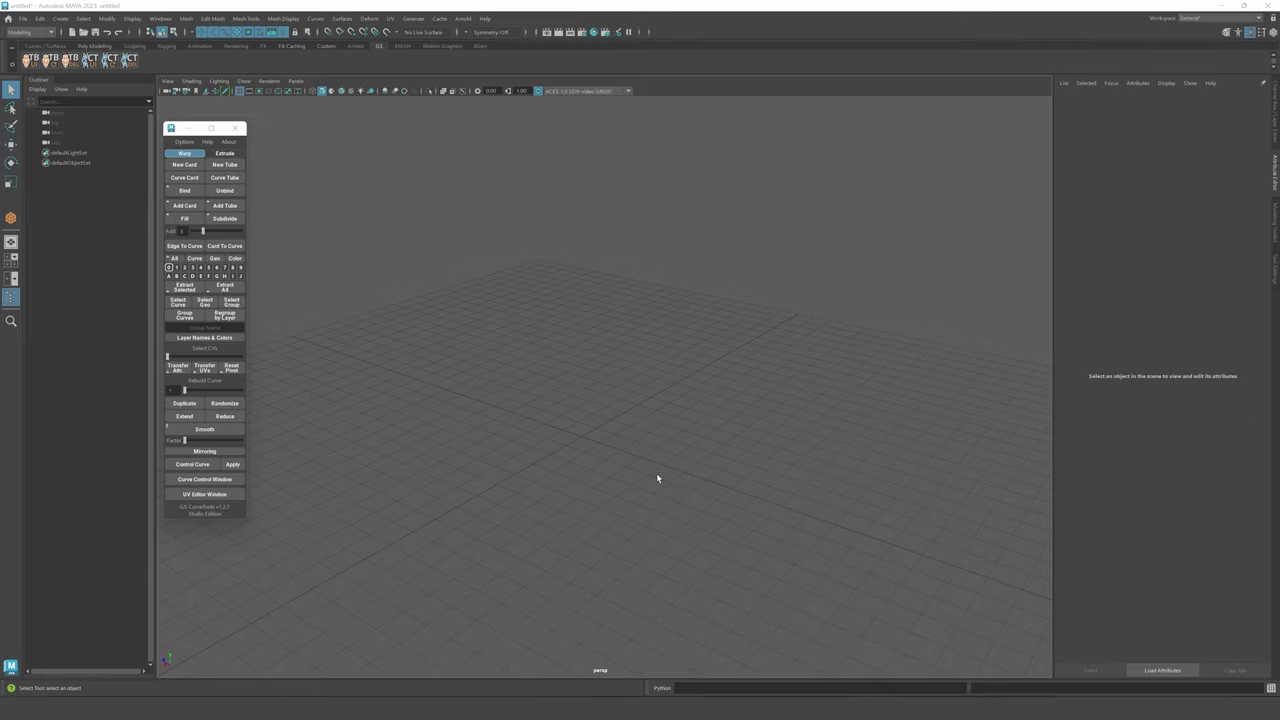
click(196, 145)
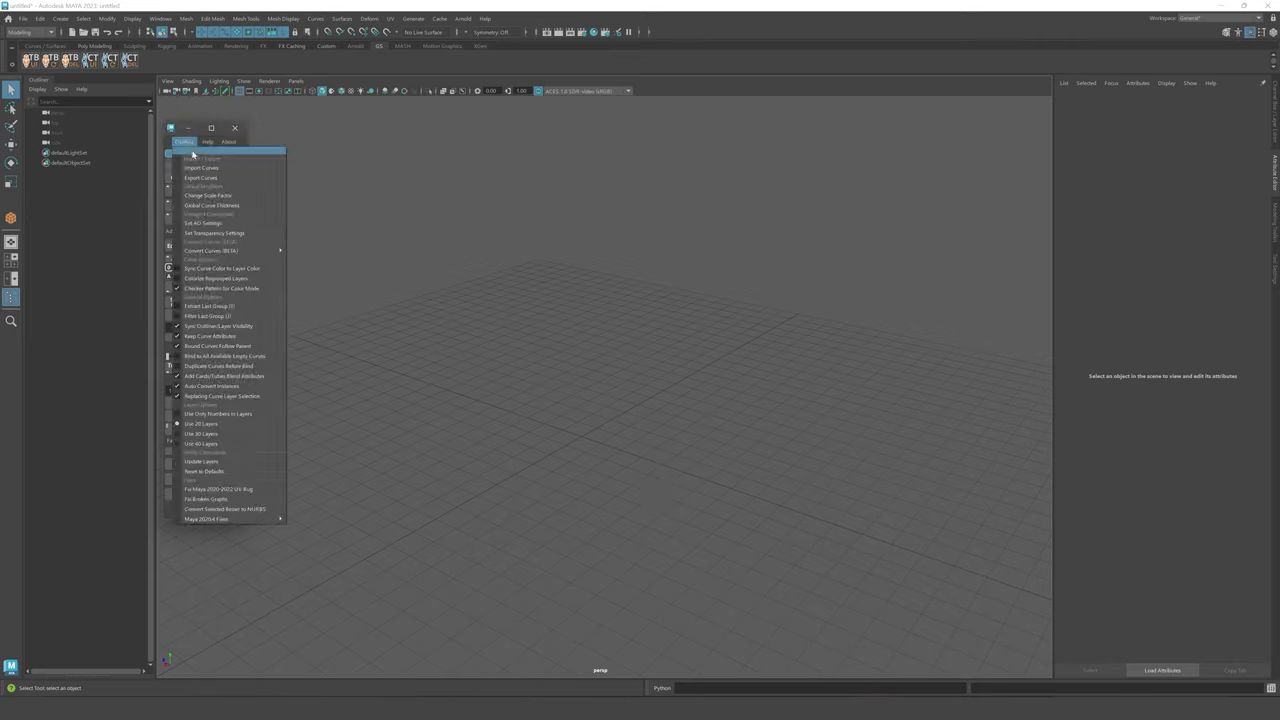
mouse_move(230, 252)
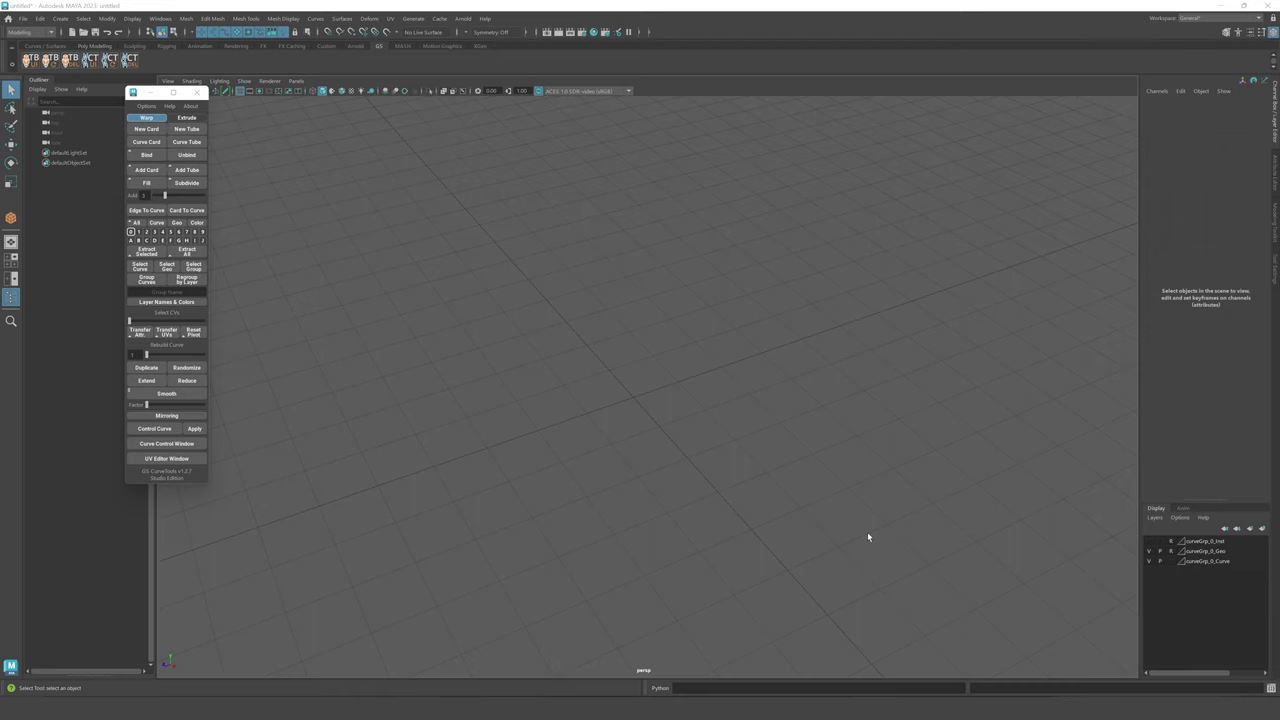
click(146, 105)
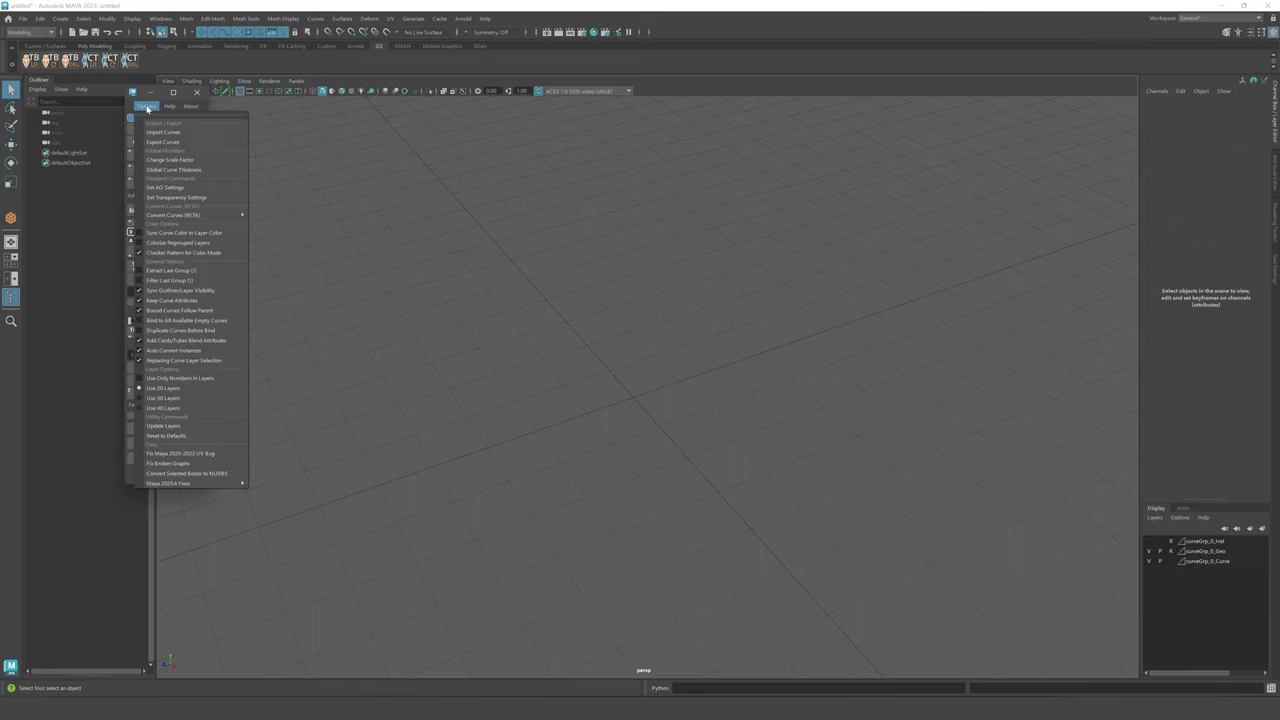
click(153, 160)
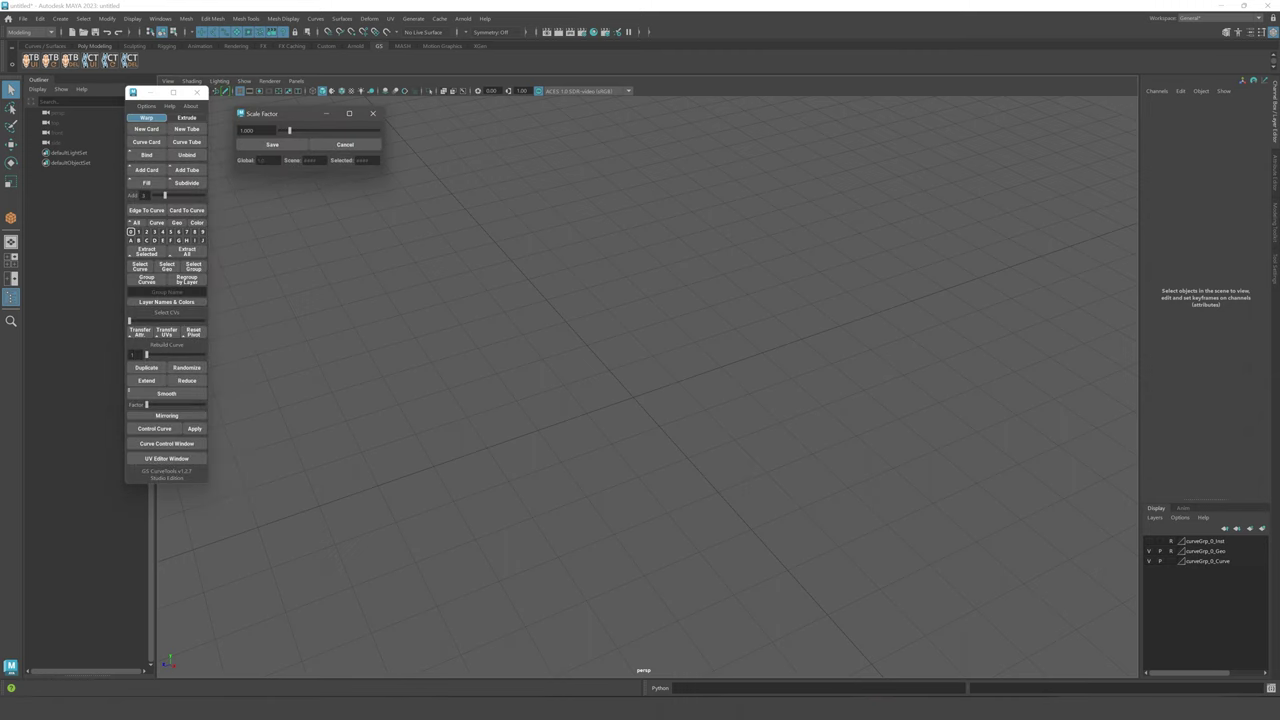
- Create a new warp card at the scene origin and deselect it
alt+drag(600, 332, 467, 283)
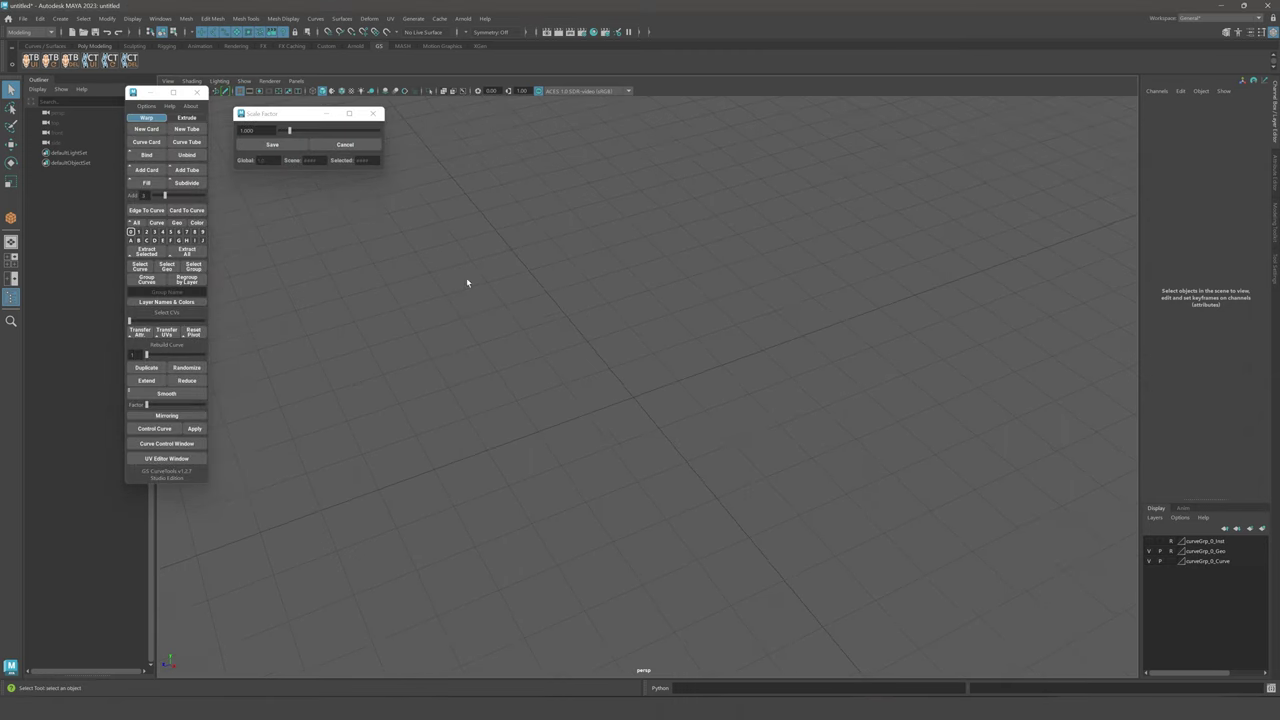
click(147, 129)
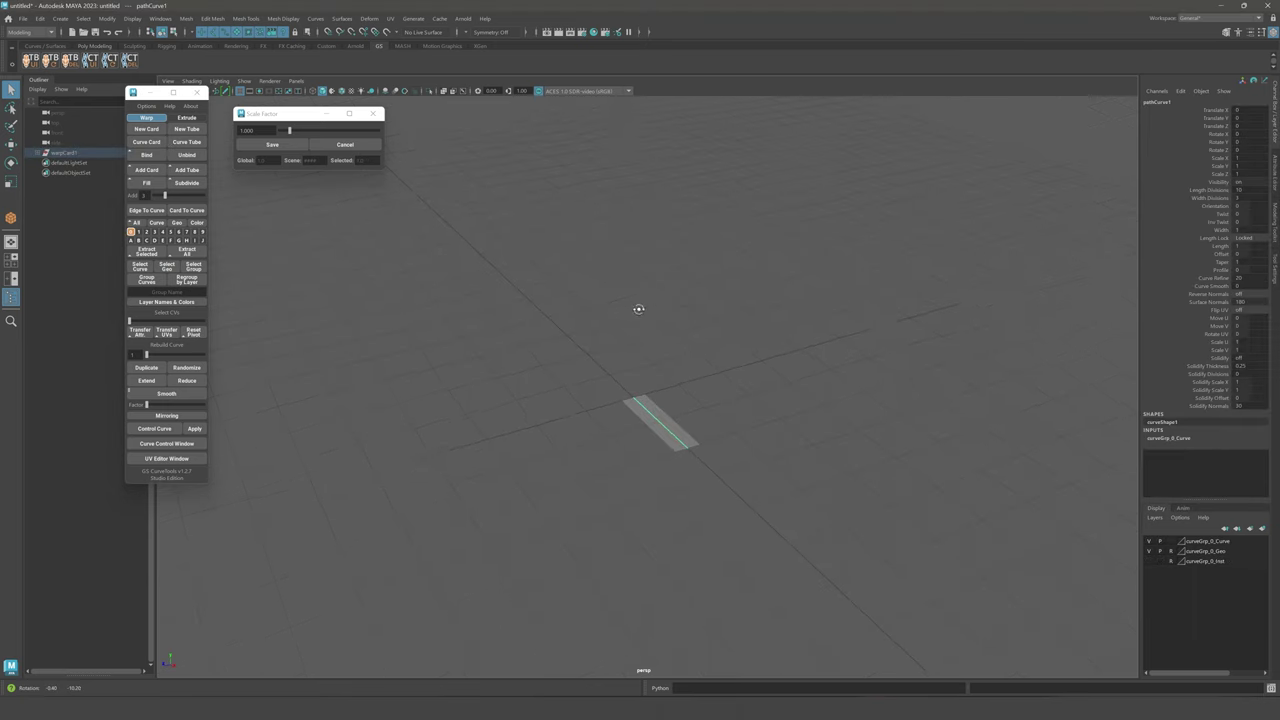
key(w)
alt+drag(660, 393, 635, 356)
alt+right_drag(635, 356, 722, 559)
alt+drag(722, 559, 703, 509)
mouse_move(616, 400)
mouse_down()
mouse_move(628, 393)
mouse_move(701, 446)
mouse_up()
click(514, 274)
click(560, 335)
- Create a second warp card and move it beside the first, to about -12.5 in Z
click(150, 129)
drag(598, 411, 632, 397)
key(q)
alt+right_drag(640, 400, 706, 443)
drag(608, 350, 815, 509)
click(800, 429)
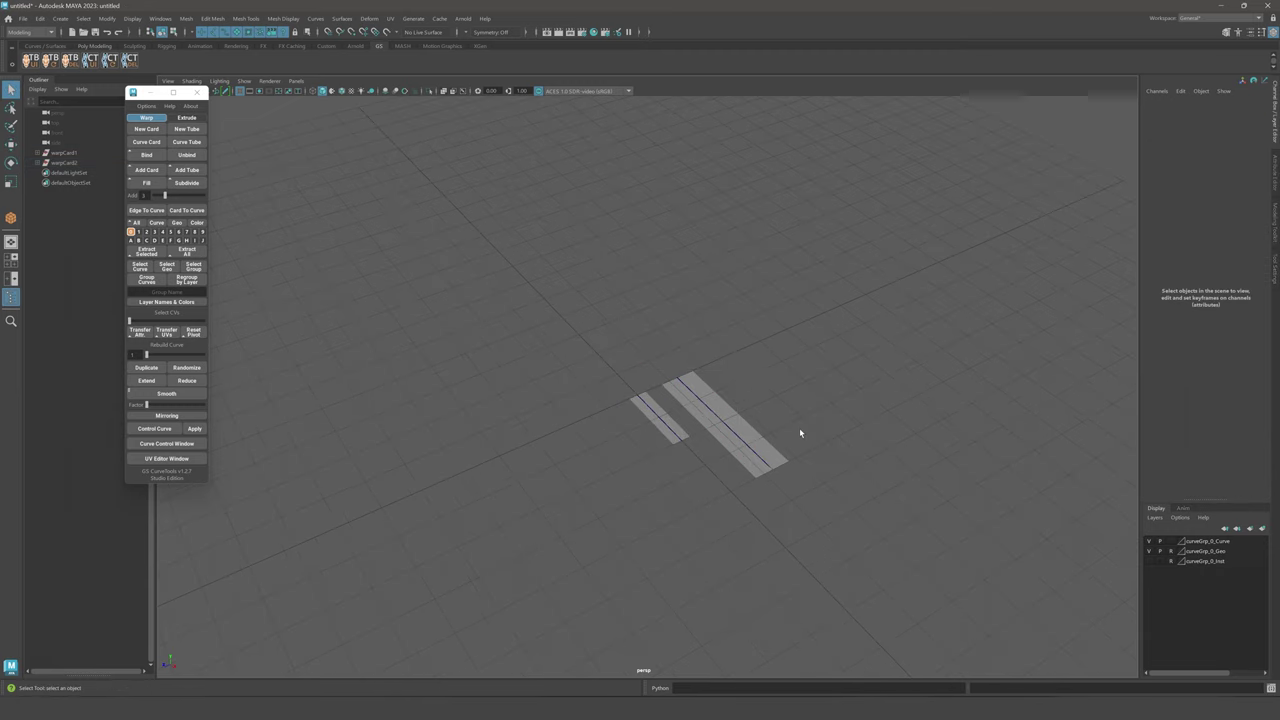
click(769, 466)
mouse_move(704, 458)
alt+right_down()
mouse_move(663, 450)
mouse_move(710, 461)
alt+right_up()
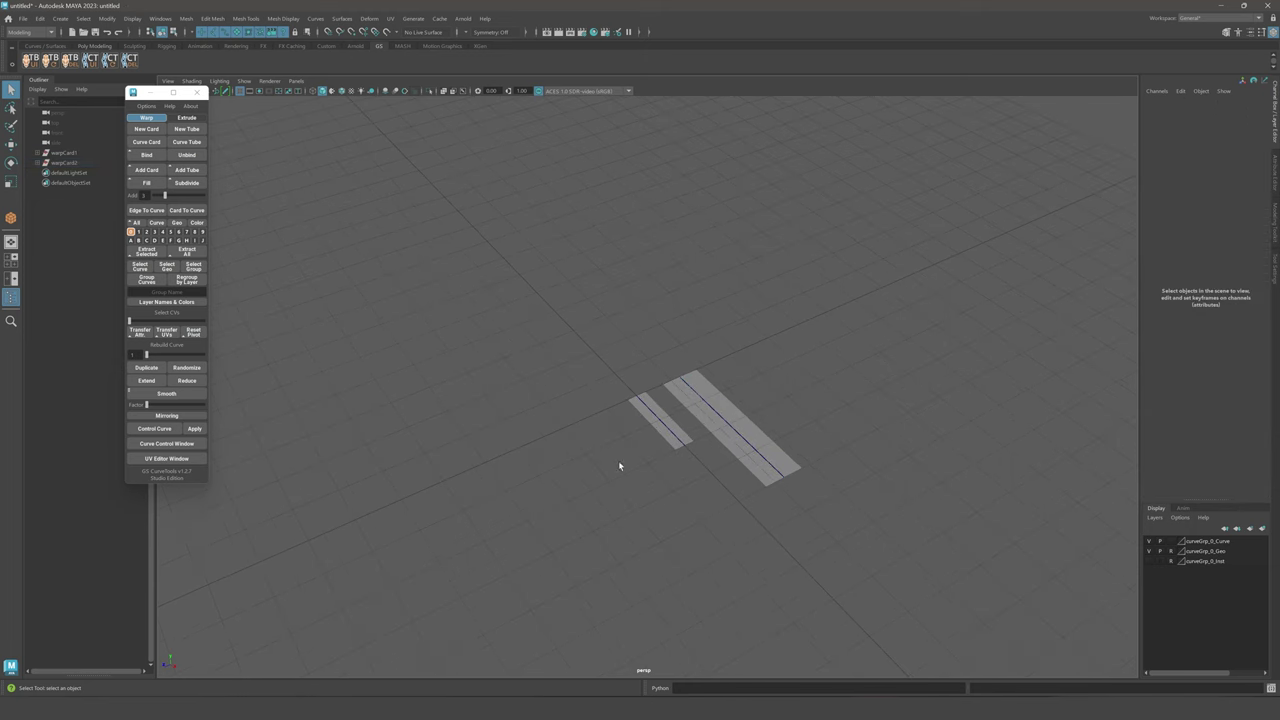
- Open the Curve Control Window for the larger card, try changing its width and undo the change
click(166, 443)
drag(208, 97, 1000, 199)
click(772, 466)
alt+middle_drag(835, 468, 769, 465)
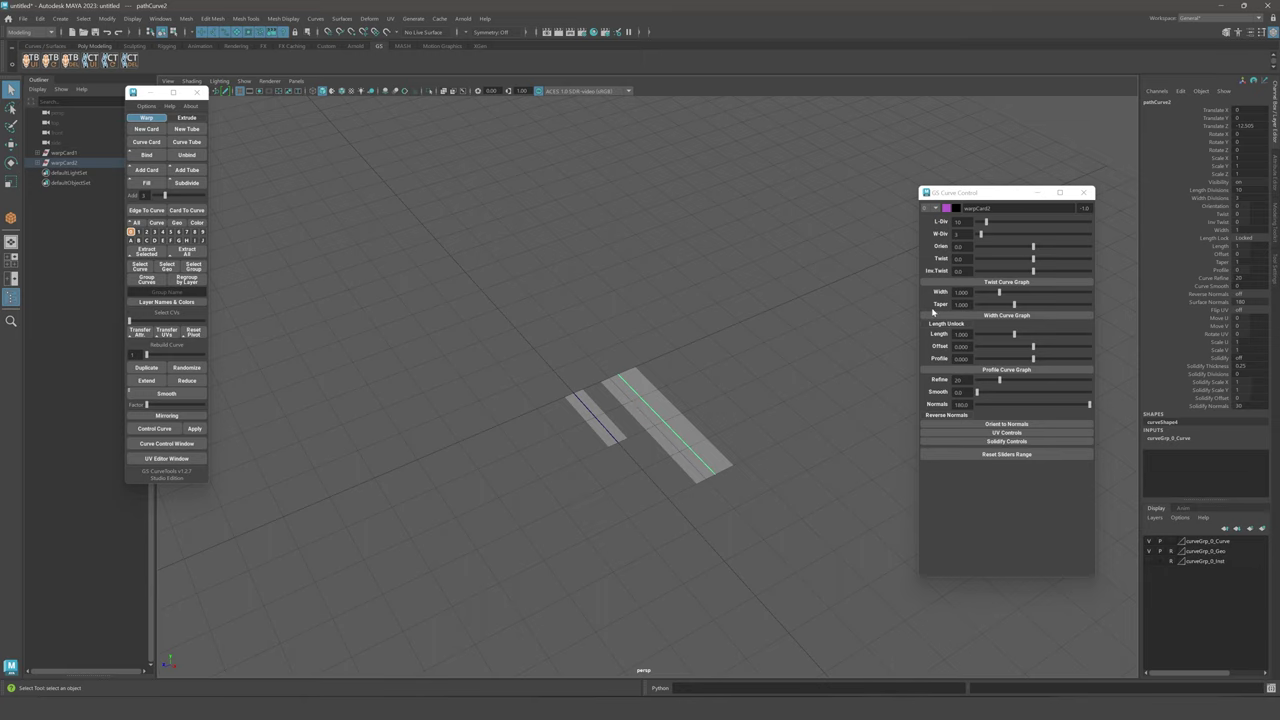
drag(991, 294, 993, 293)
key(ctrl+z)
alt+drag(610, 399, 589, 406)
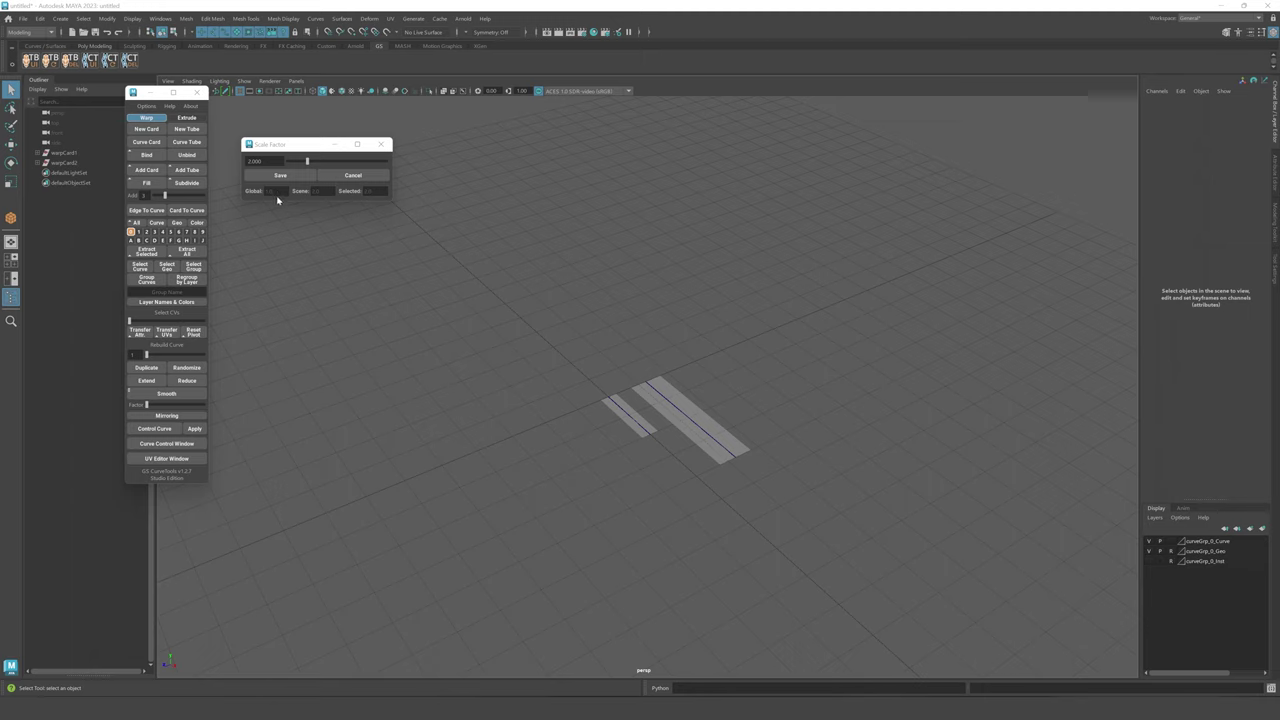
- Lower the scale factor value below 1 without saving it and create a third warp card
drag(301, 147, 327, 160)
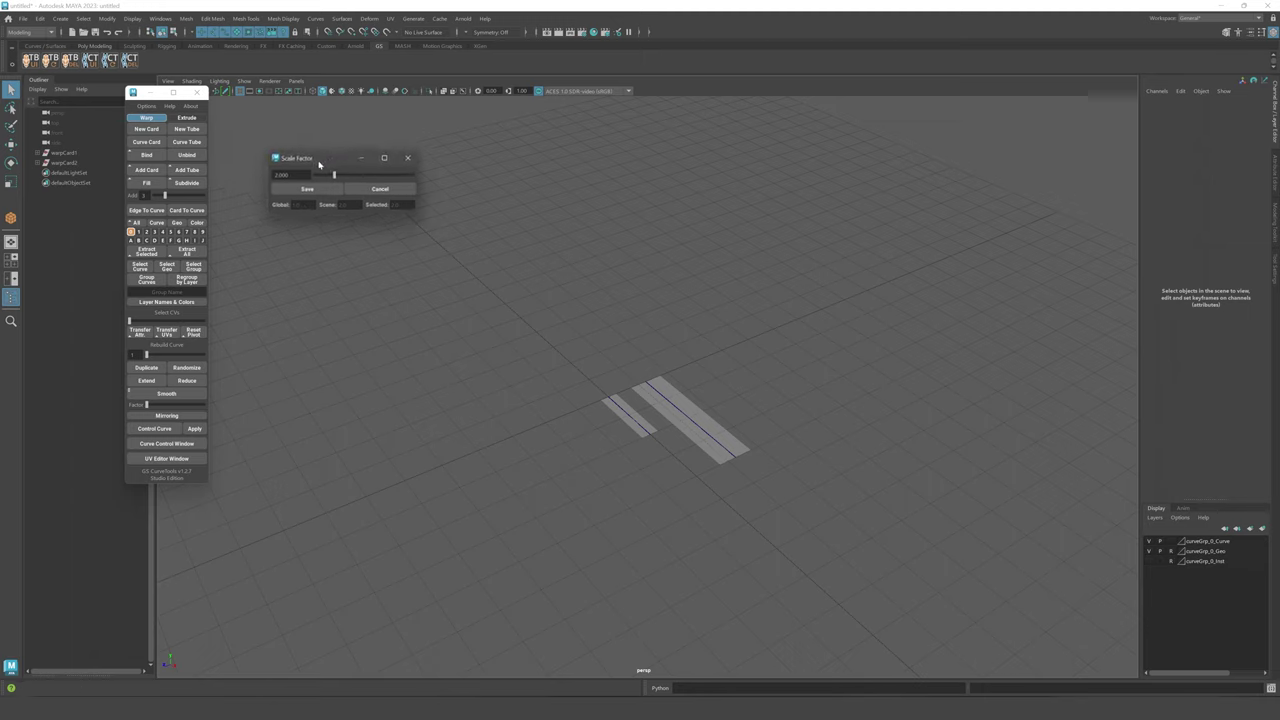
drag(294, 175, 256, 176)
drag(309, 162, 316, 162)
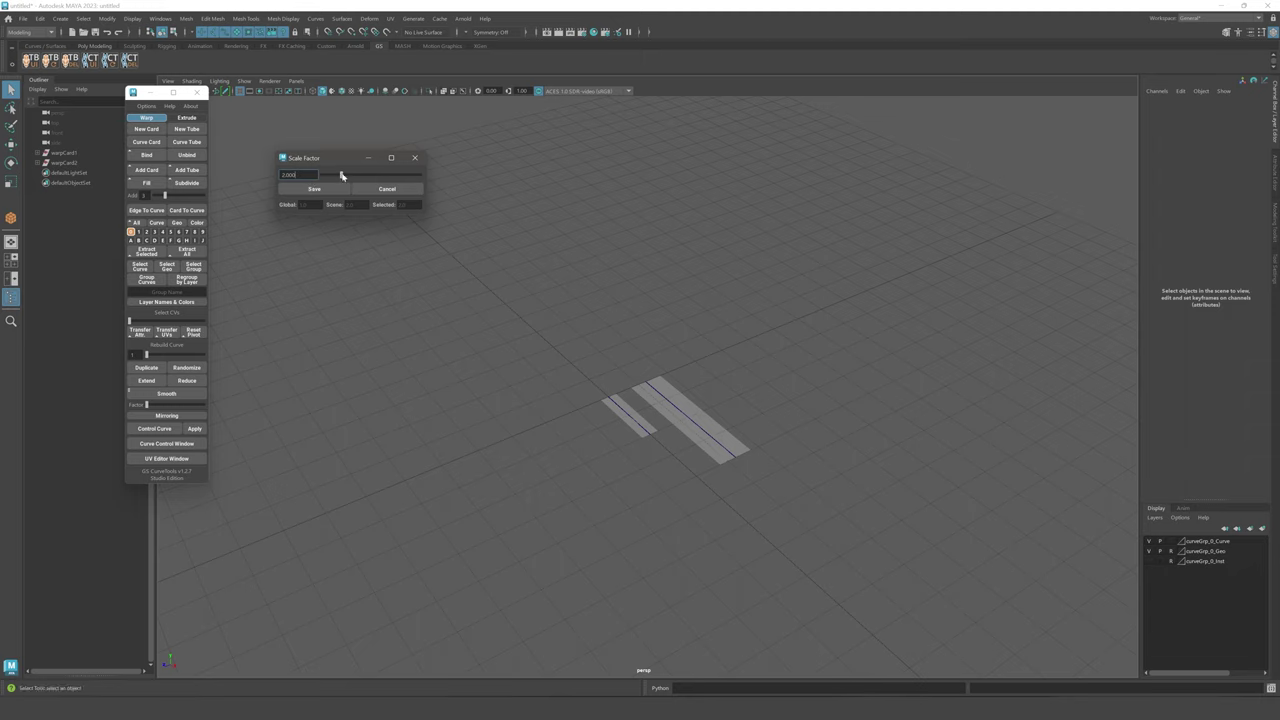
drag(341, 175, 331, 174)
click(147, 130)
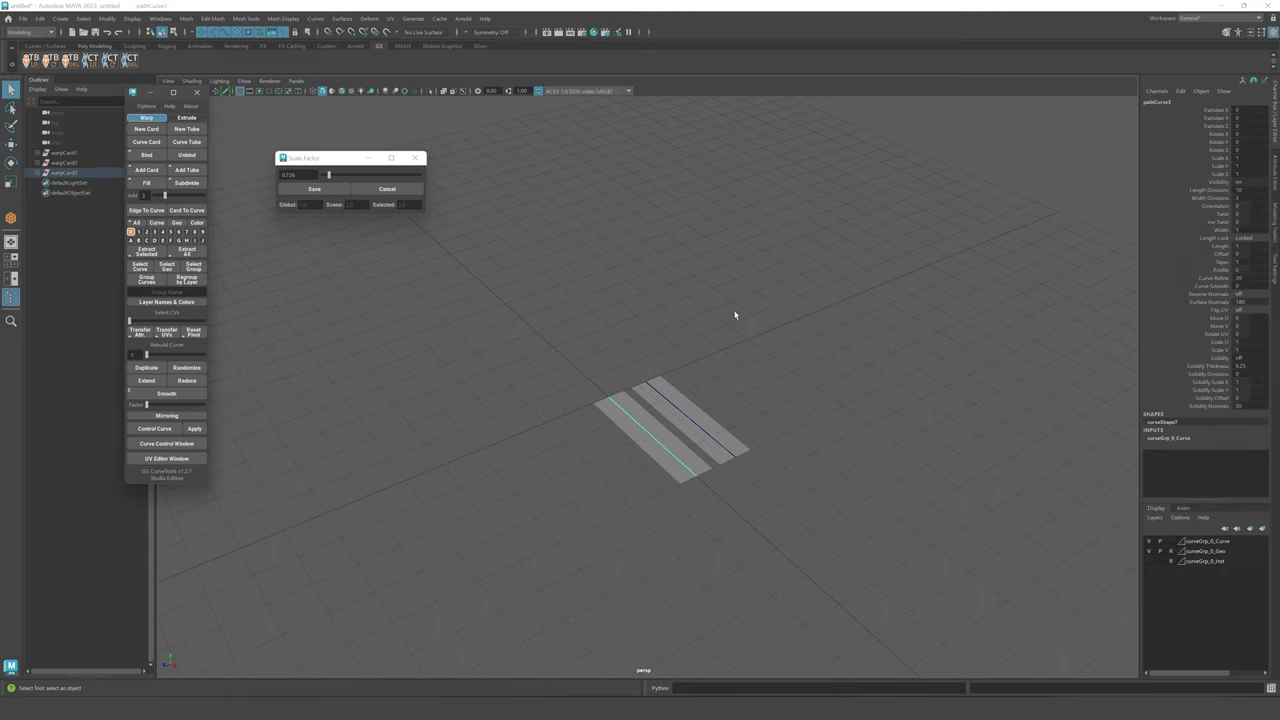
- Move the third card up and away from the other two, to about 12 in Y and -29 in Z
alt+drag(733, 310, 731, 304)
key(w)
middle_drag(731, 304, 791, 233)
drag(669, 375, 696, 329)
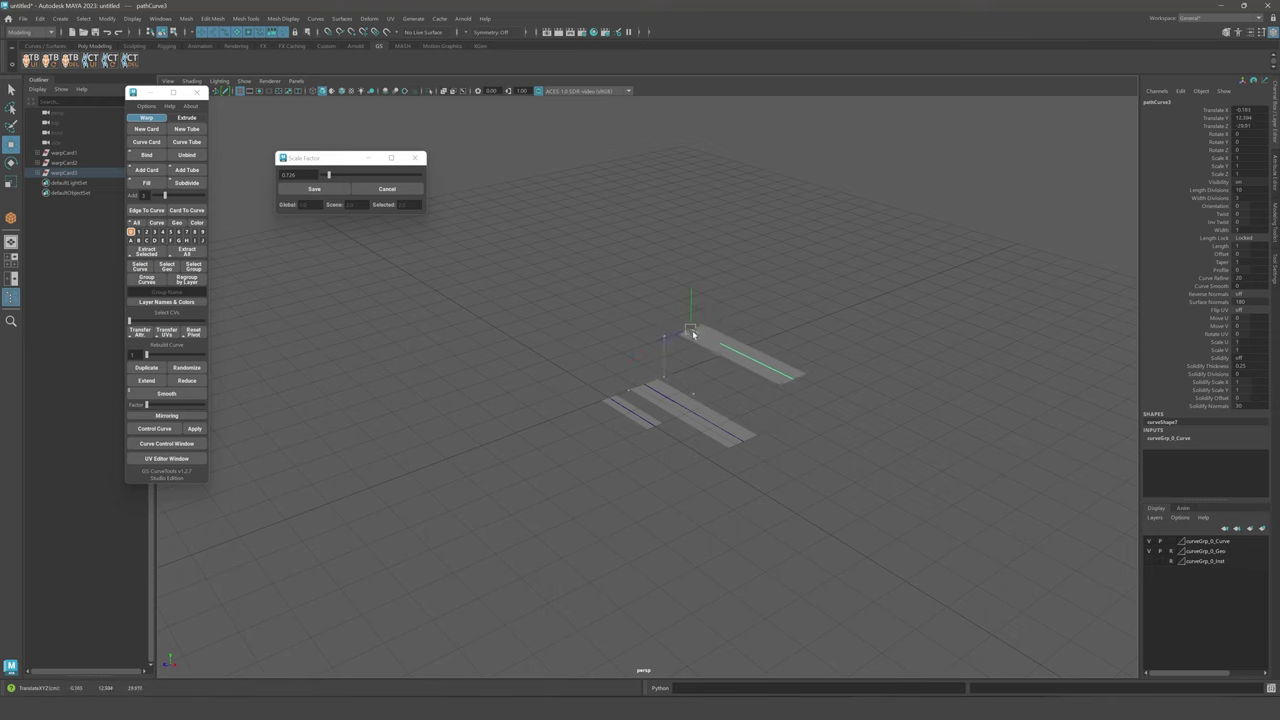
key(q)
click(764, 251)
alt+drag(764, 251, 746, 324)
- Move the third card to the opposite side of the small card, to about 20 in Y and 5 in Z
click(723, 429)
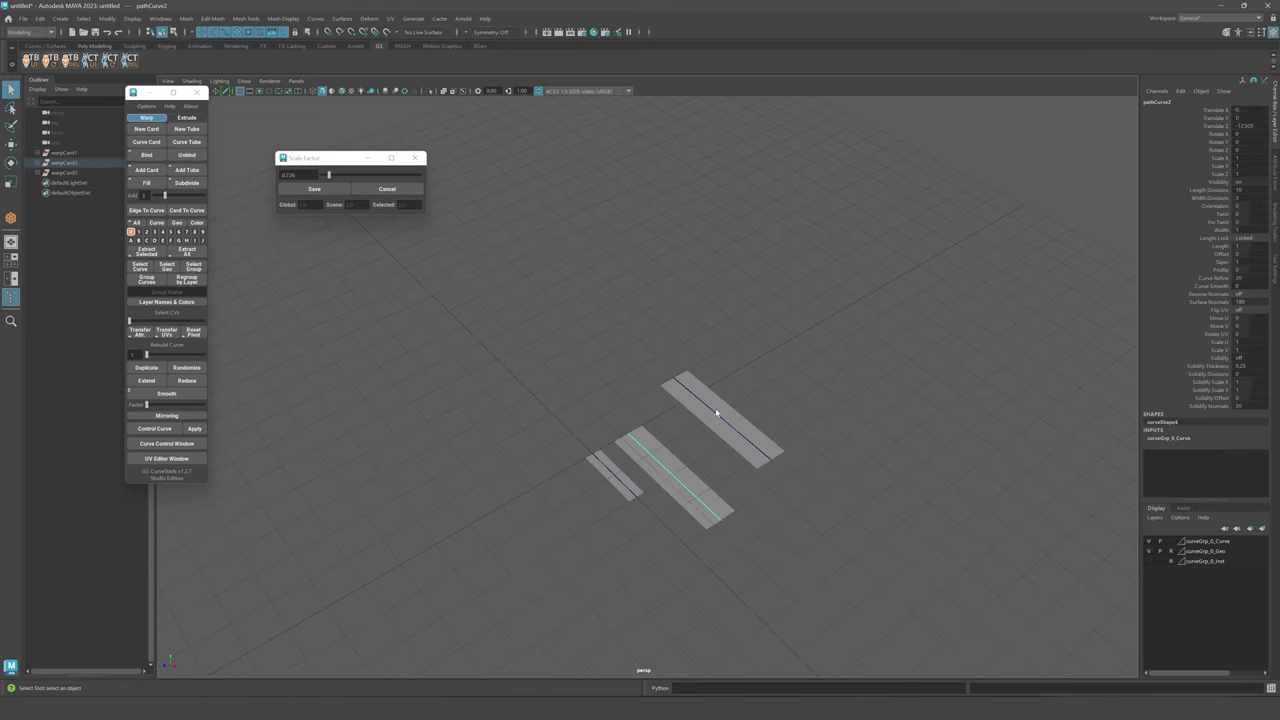
key(w)
alt+drag(723, 429, 674, 362)
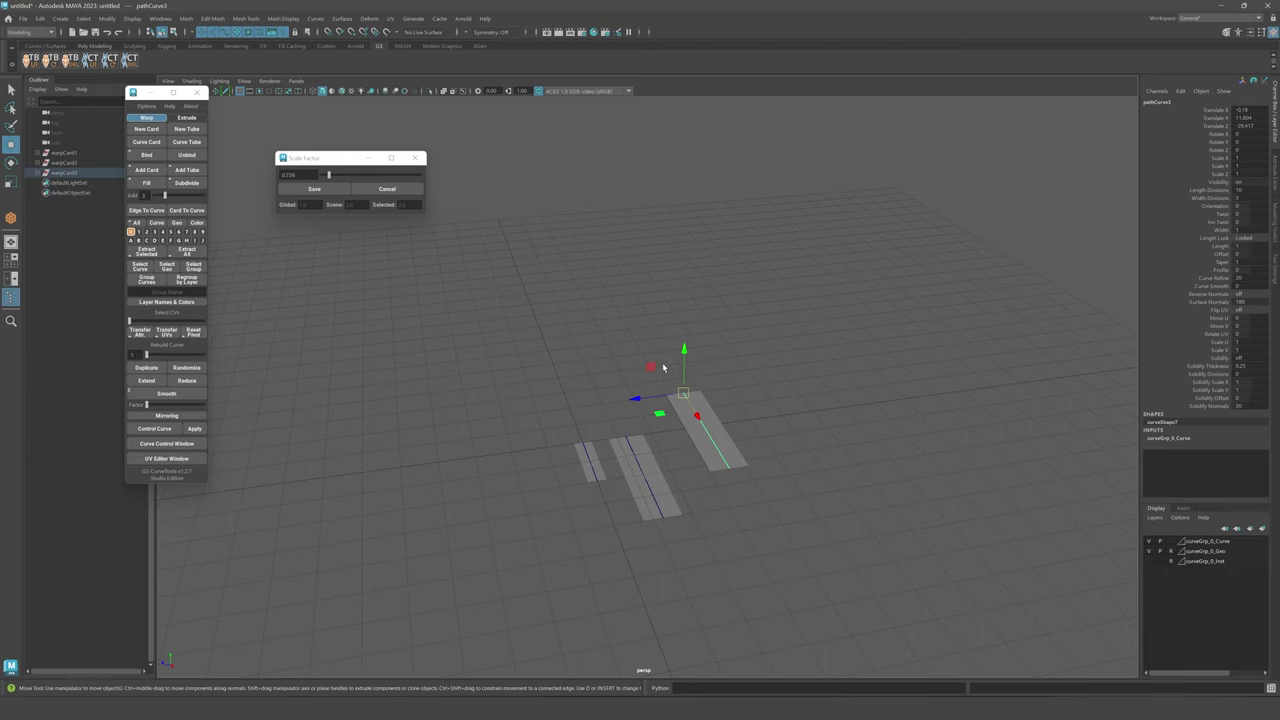
drag(662, 366, 526, 349)
key(q)
click(640, 317)
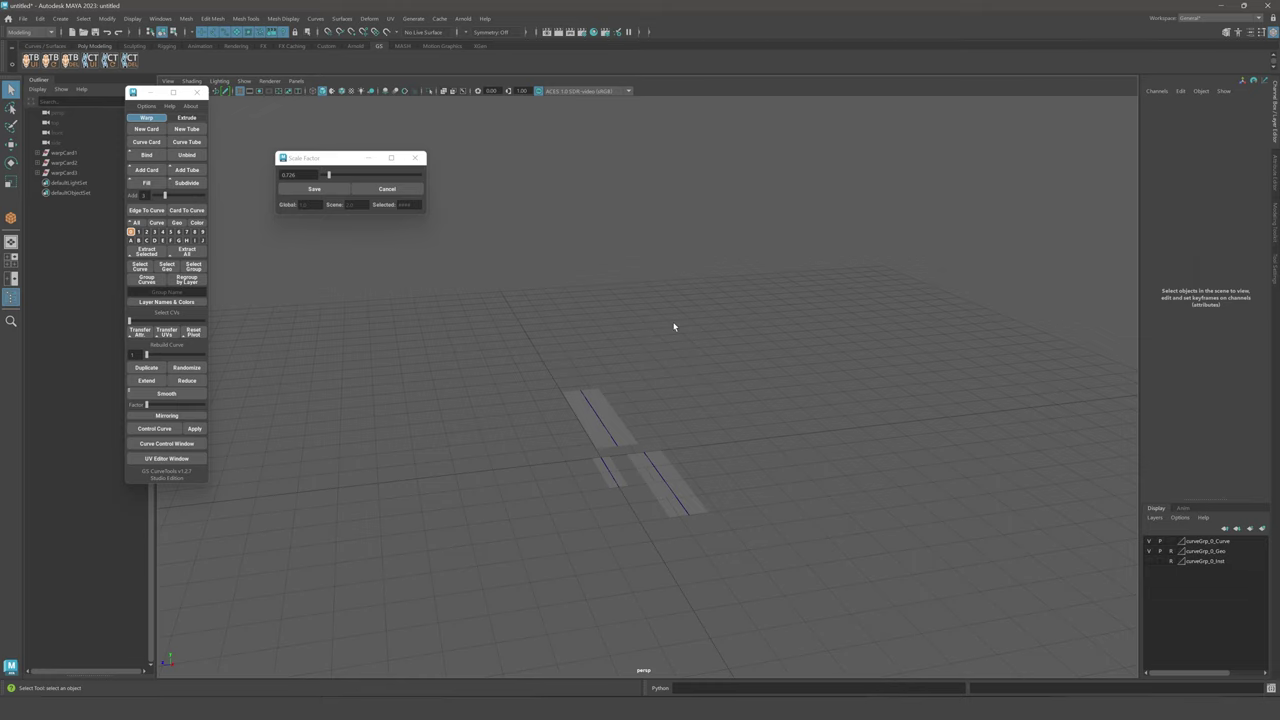
- Select the cards one after another to compare their scale factors with the global and scene values
click(688, 513)
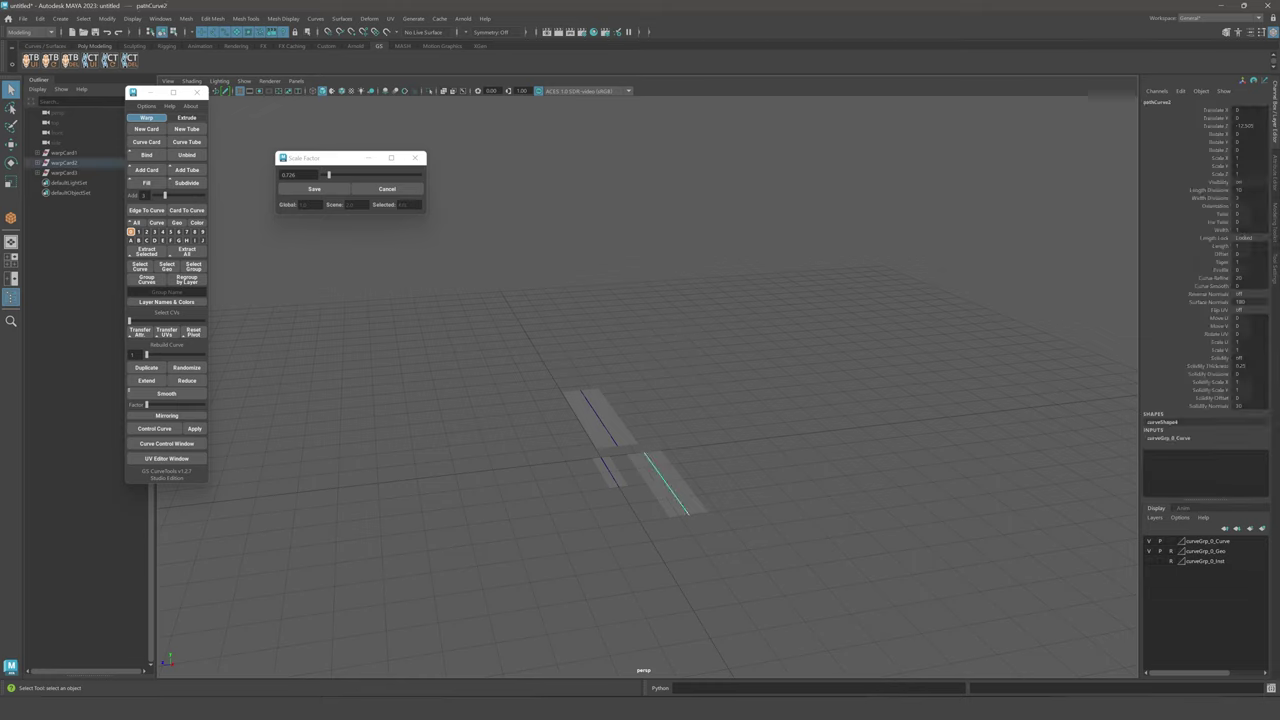
double_click(290, 175)
click(535, 361)
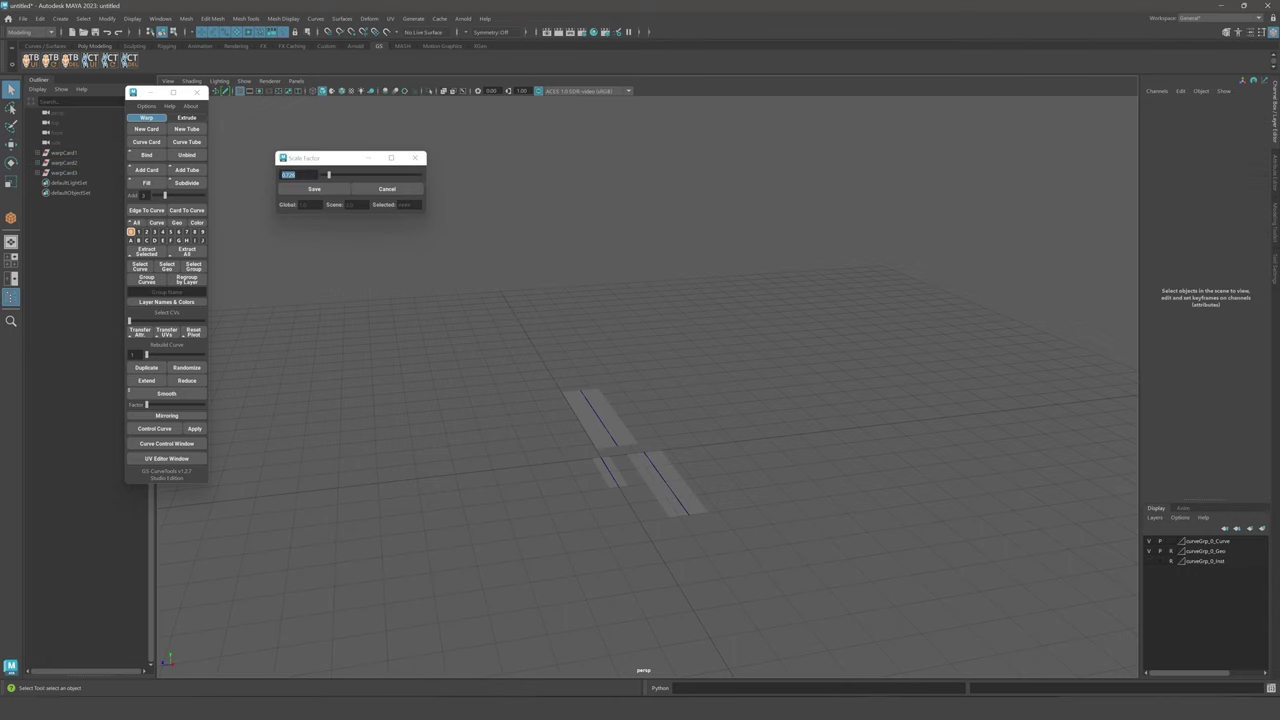
click(316, 188)
click(656, 463)
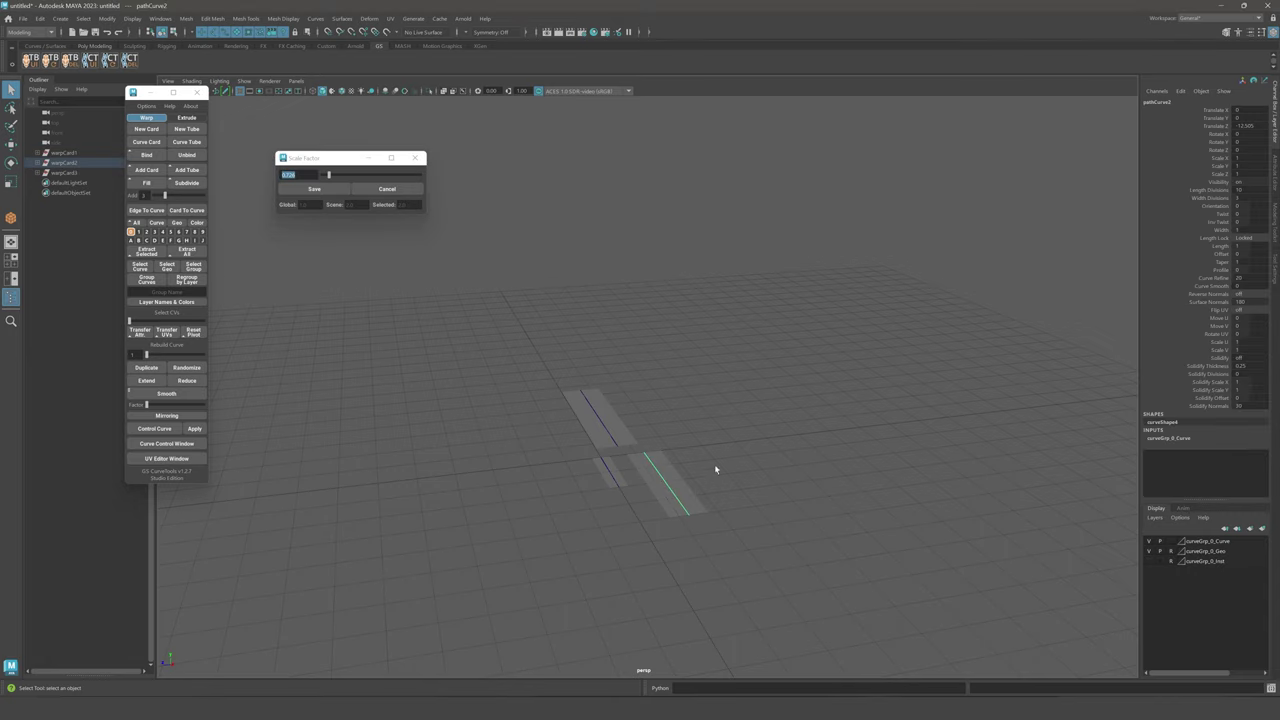
click(714, 464)
click(688, 512)
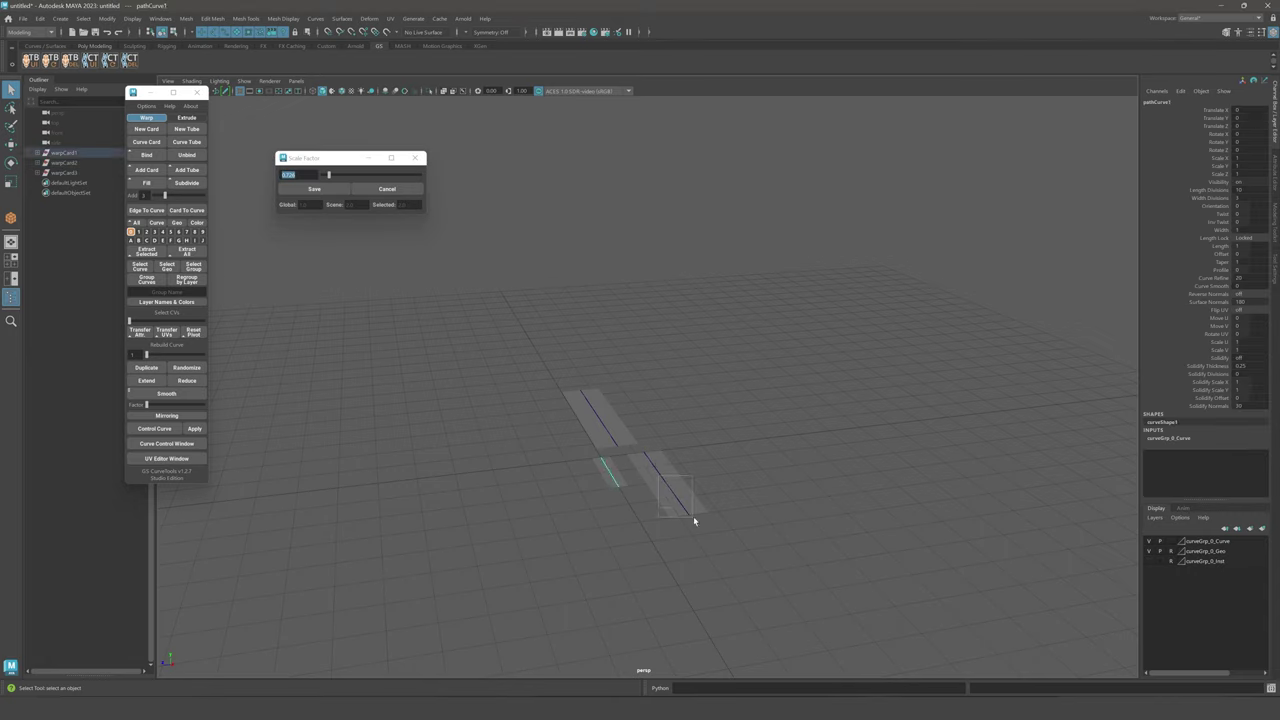
click(603, 427)
alt+drag(665, 421, 326, 265)
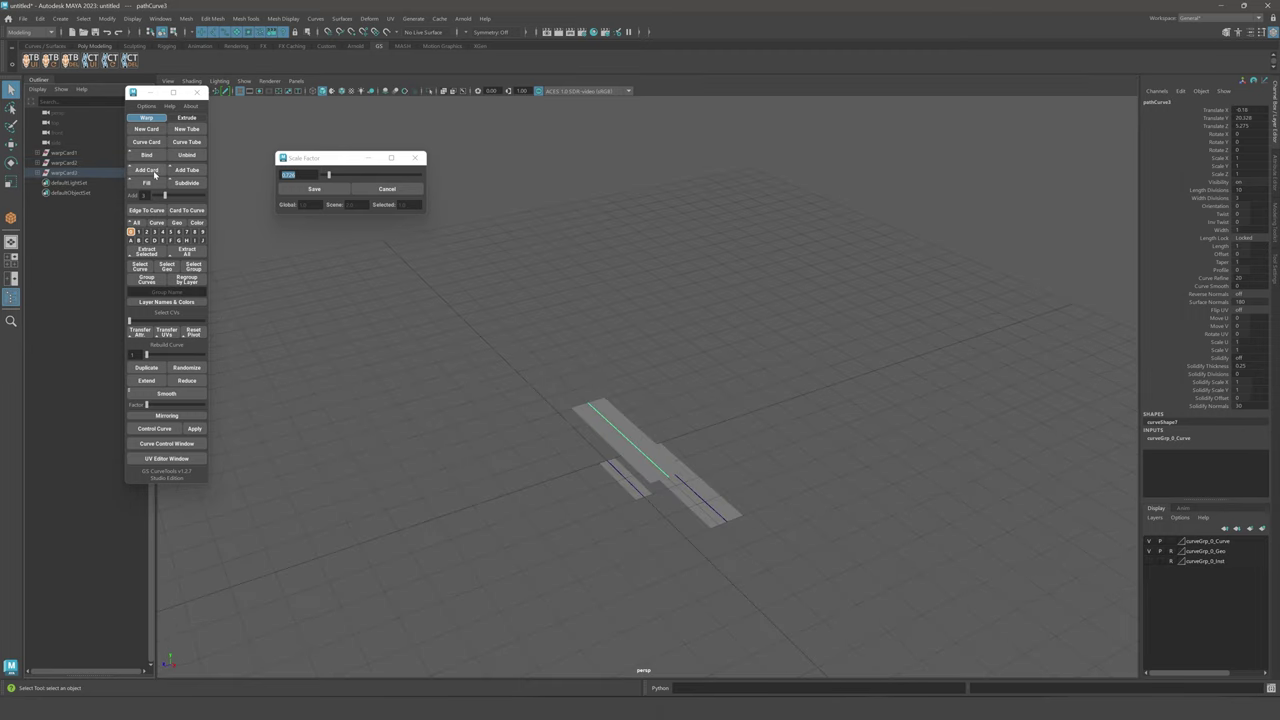
click(659, 348)
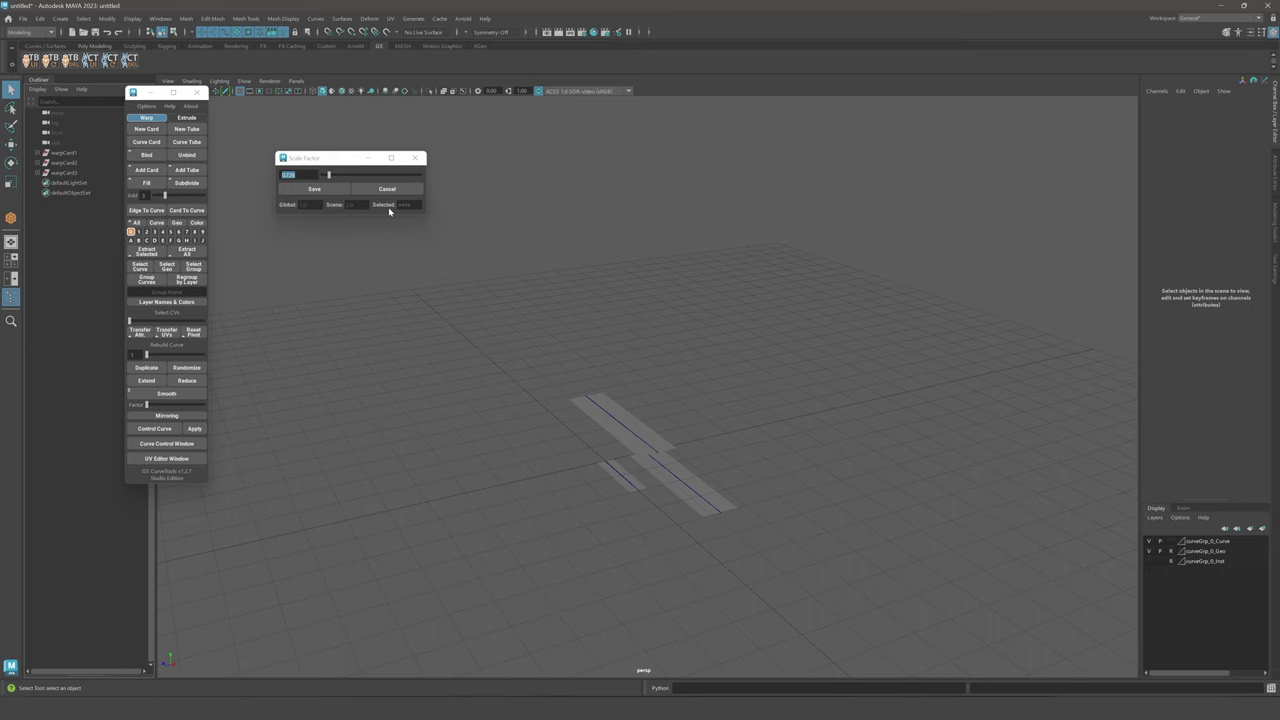
- Select all three card curves and use Add Card to insert cards between them
alt+drag(615, 334, 574, 331)
drag(617, 506, 599, 478)
key(w)
alt+drag(609, 497, 563, 432)
key(q)
click(616, 458)
shift+drag(632, 400, 662, 493)
click(154, 171)
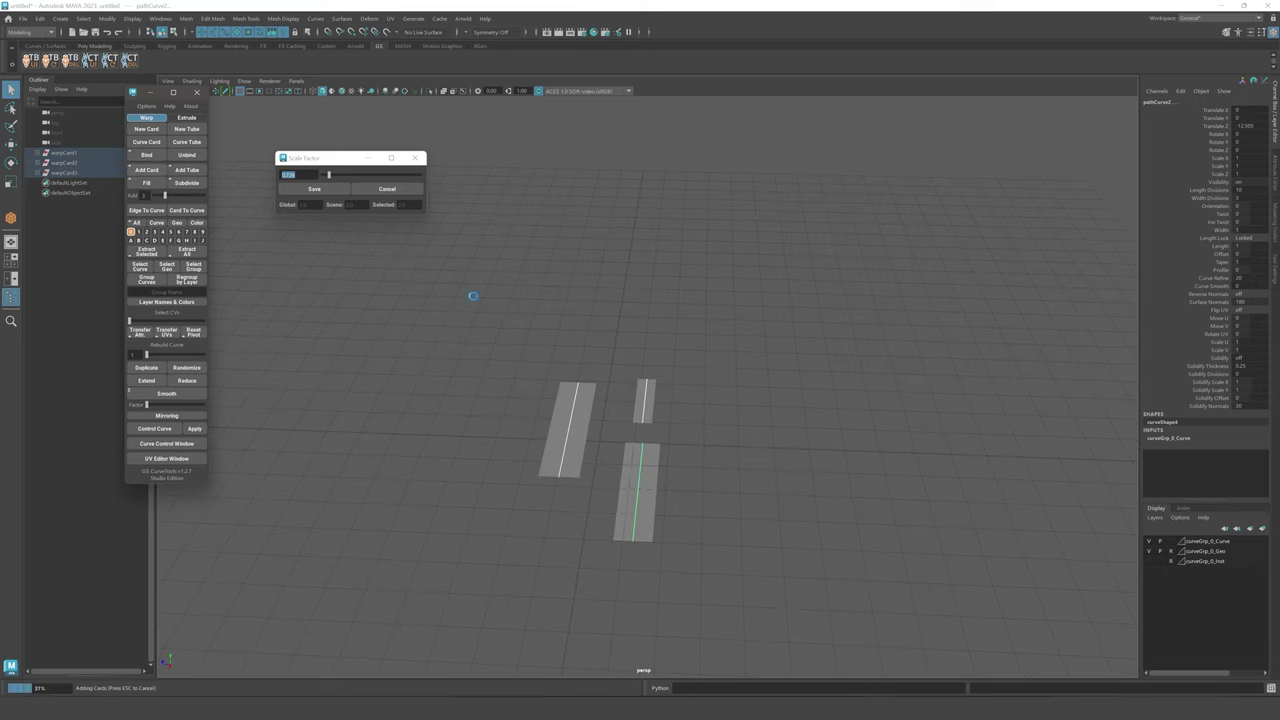
alt+drag(670, 350, 656, 353)
alt+drag(642, 418, 704, 356)
click(680, 422)
scroll(680, 422, up, 3)
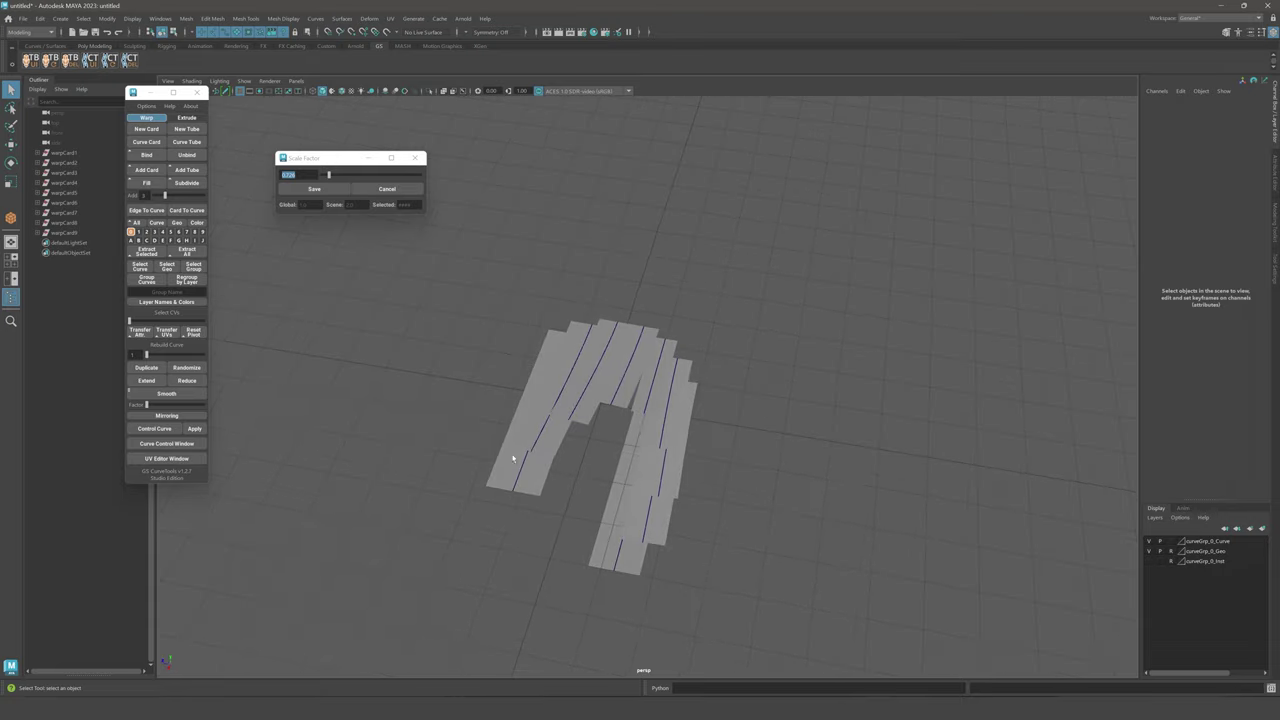
- Examine how size and placement blend across the row of added cards, selecting individual curves to check them
alt+drag(645, 540, 576, 396)
mouse_move(652, 375)
alt+mouse_down()
mouse_move(600, 330)
mouse_move(603, 297)
mouse_move(637, 381)
mouse_move(669, 371)
alt+mouse_up()
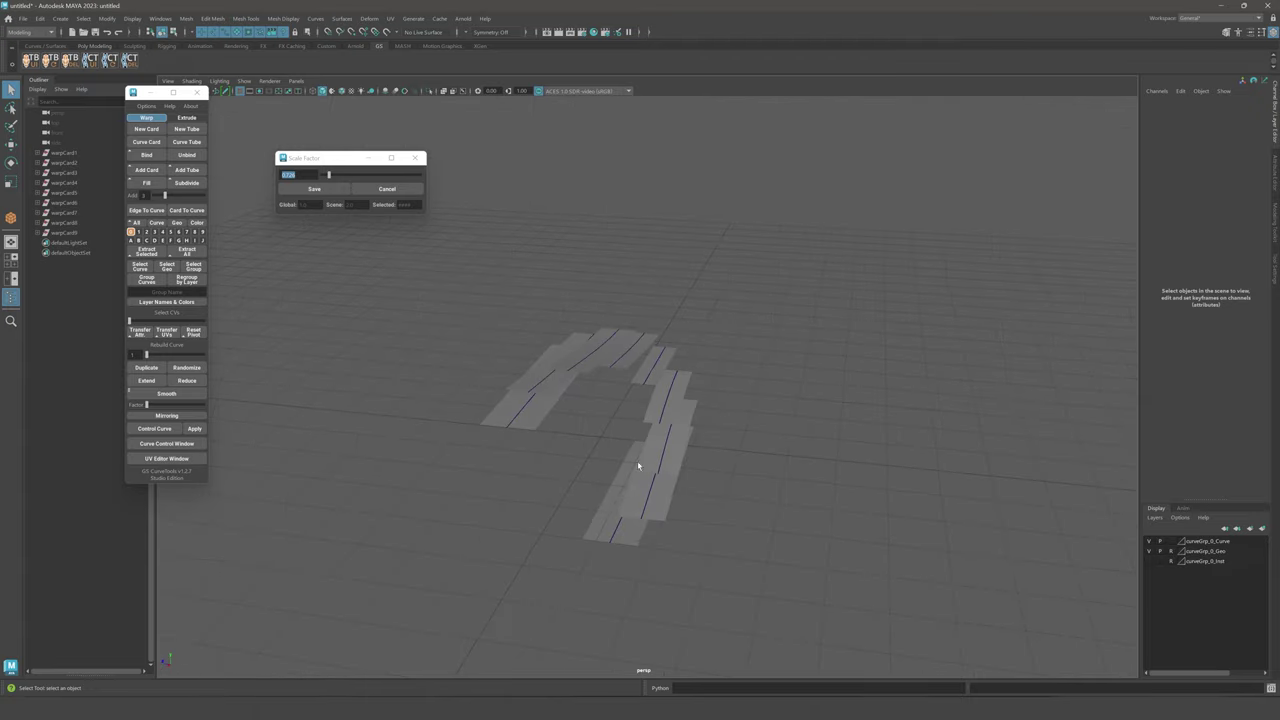
mouse_move(646, 474)
alt+mouse_down()
mouse_move(697, 484)
mouse_move(640, 491)
alt+mouse_up()
alt+drag(586, 360, 520, 405)
alt+drag(615, 464, 629, 366)
click(601, 379)
click(583, 390)
click(561, 405)
click(534, 484)
alt+drag(534, 484, 737, 423)
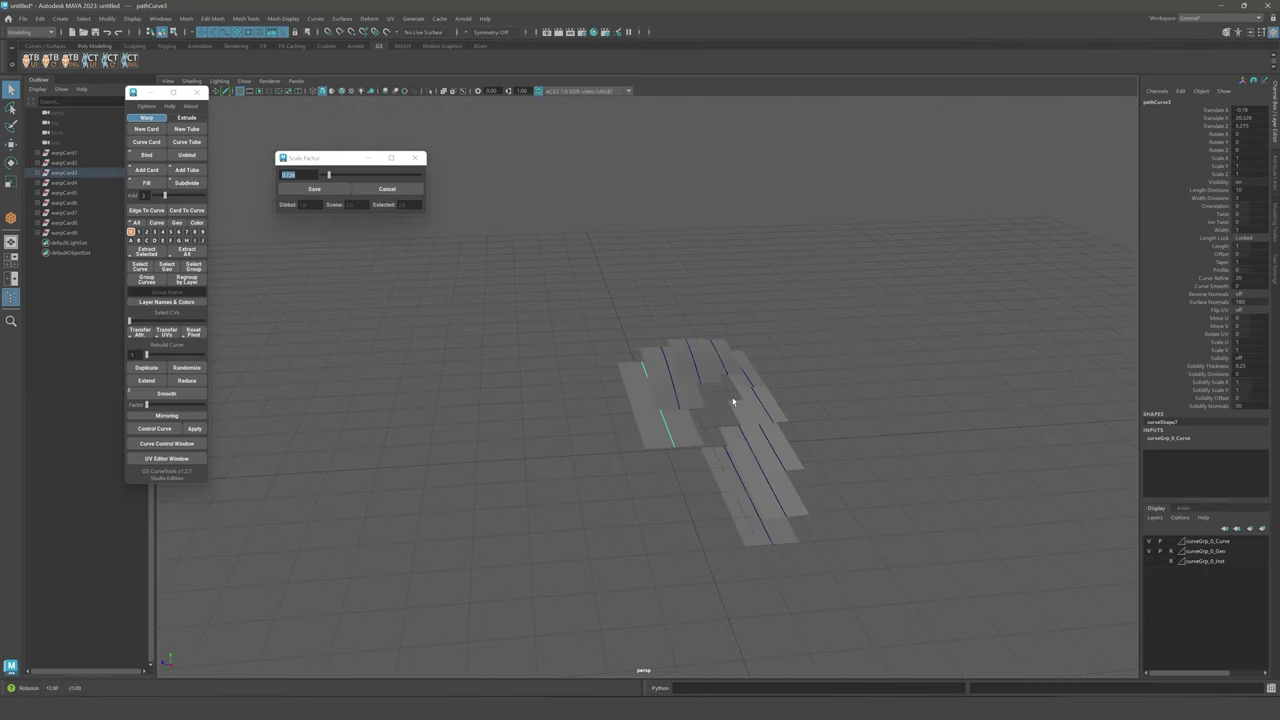
click(577, 266)
drag(577, 266, 845, 599)
click(864, 432)
alt+drag(864, 432, 774, 435)
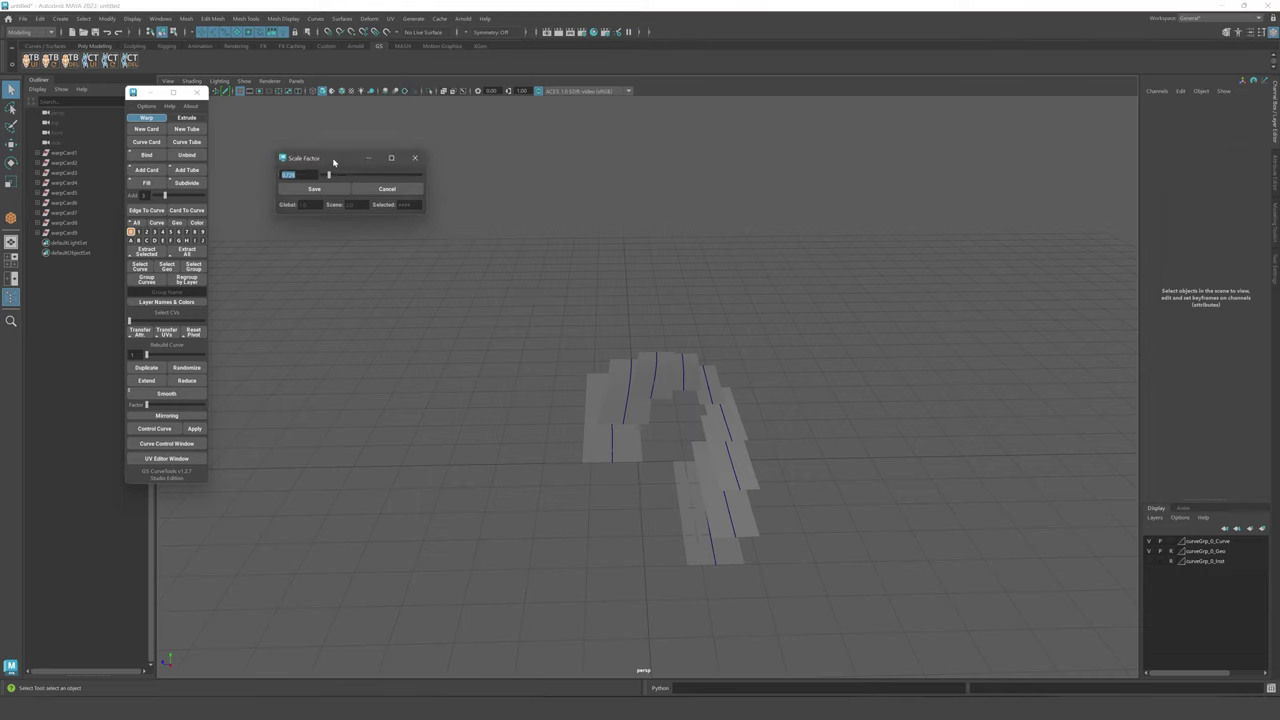
- Detach the Convert Curves (BETA) options as a floating window and close the Scale Factor dialog
drag(329, 160, 329, 150)
click(147, 106)
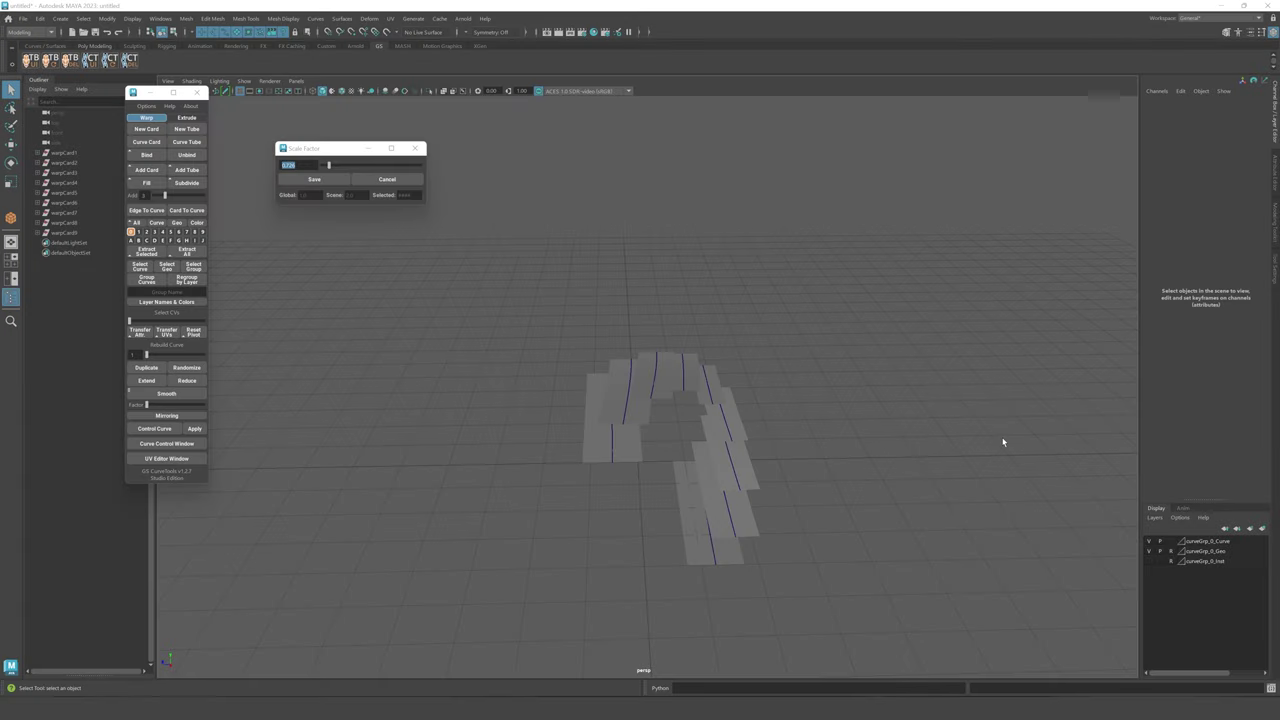
click(147, 106)
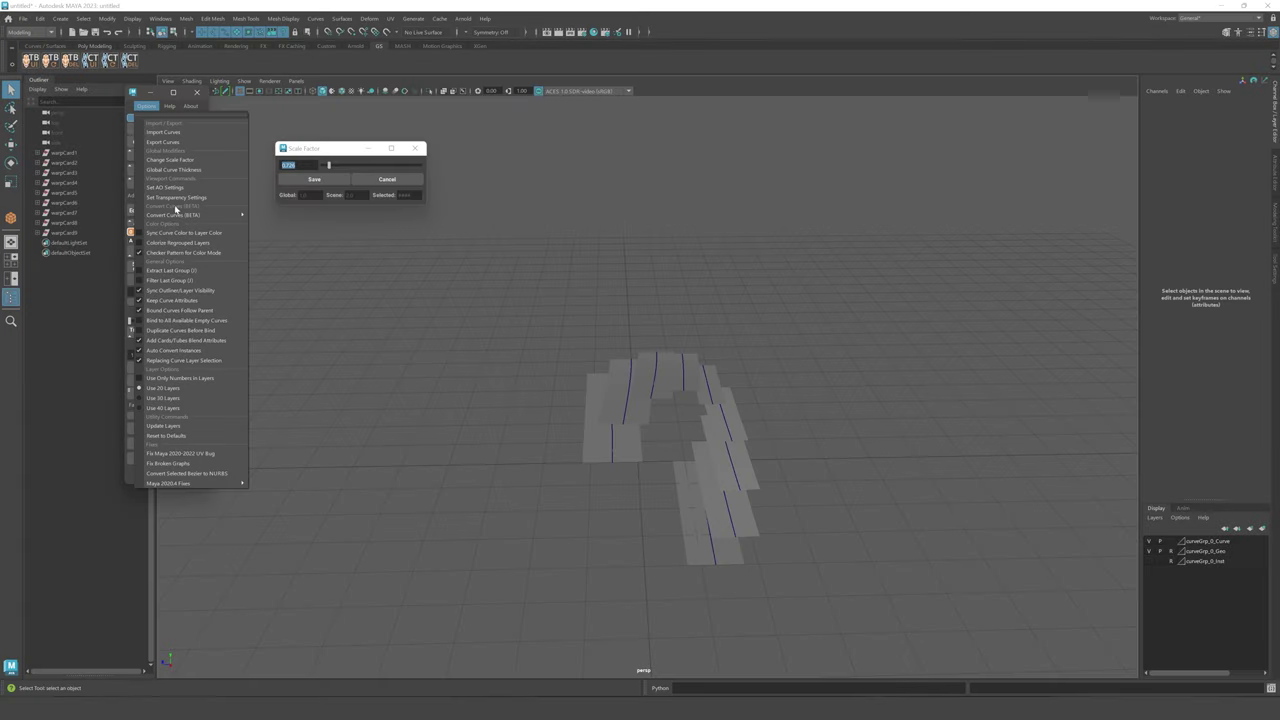
mouse_move(210, 215)
click(285, 208)
drag(307, 196, 552, 168)
click(415, 148)
alt+drag(626, 229, 668, 242)
drag(558, 162, 513, 149)
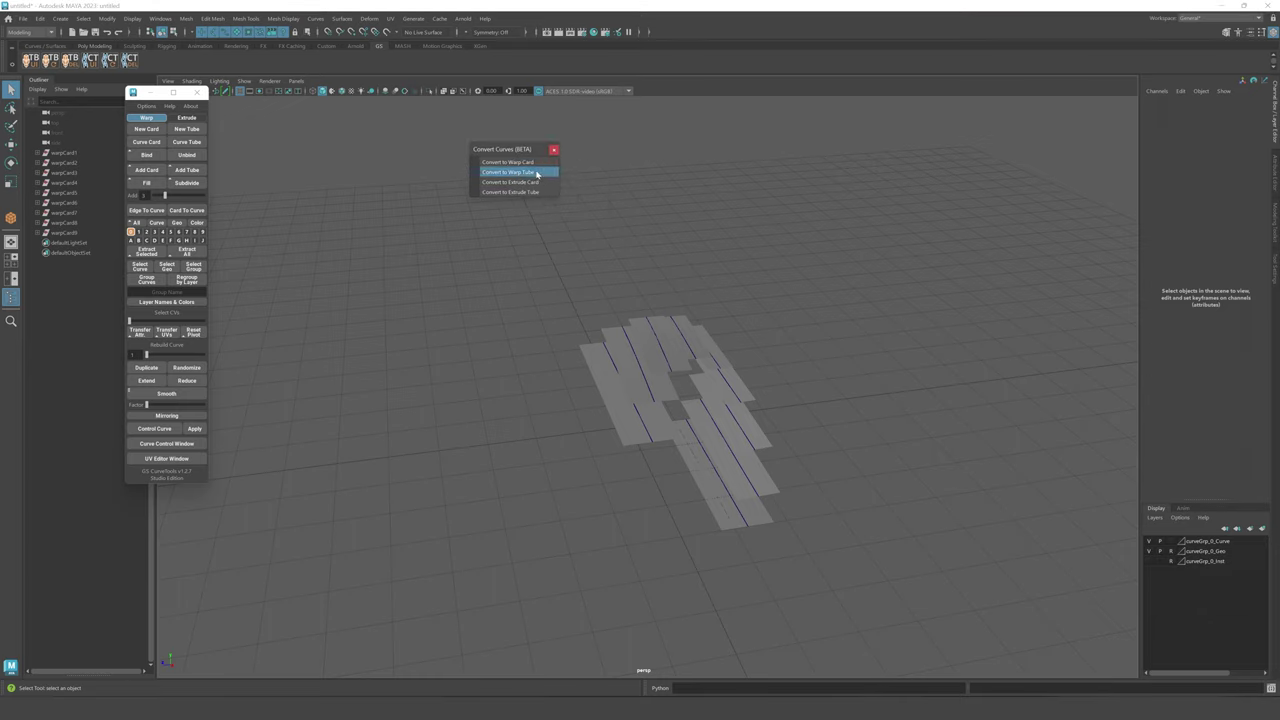
- Select all the existing cards and replace them with a single new warp card at the origin
drag(571, 243, 822, 557)
click(519, 162)
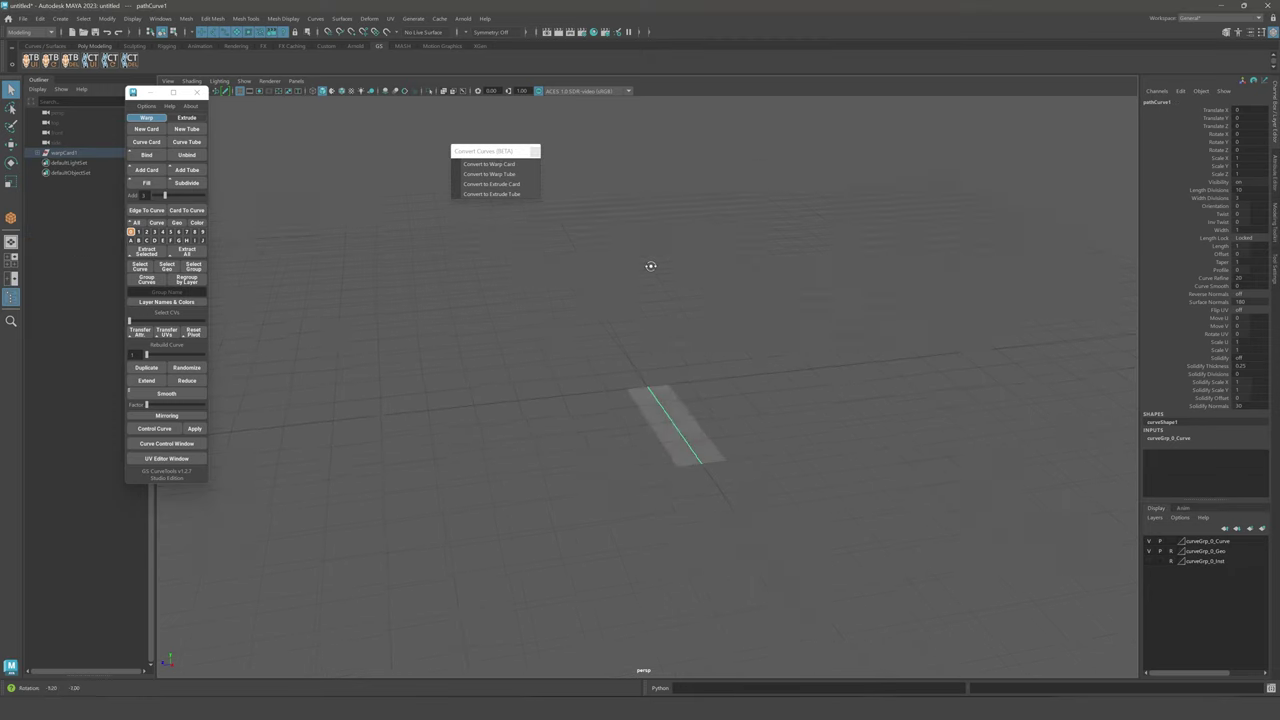
alt+drag(651, 266, 737, 204)
alt+middle_drag(738, 203, 694, 265)
alt+drag(694, 265, 727, 248)
- Rotate the new card to about -53 degrees in Z and raise it to about 54 units above the grid
key(e)
drag(663, 354, 646, 203)
key(w)
key(q)
key(w)
key(f)
alt+drag(783, 210, 703, 272)
scroll(745, 282, down, 5)
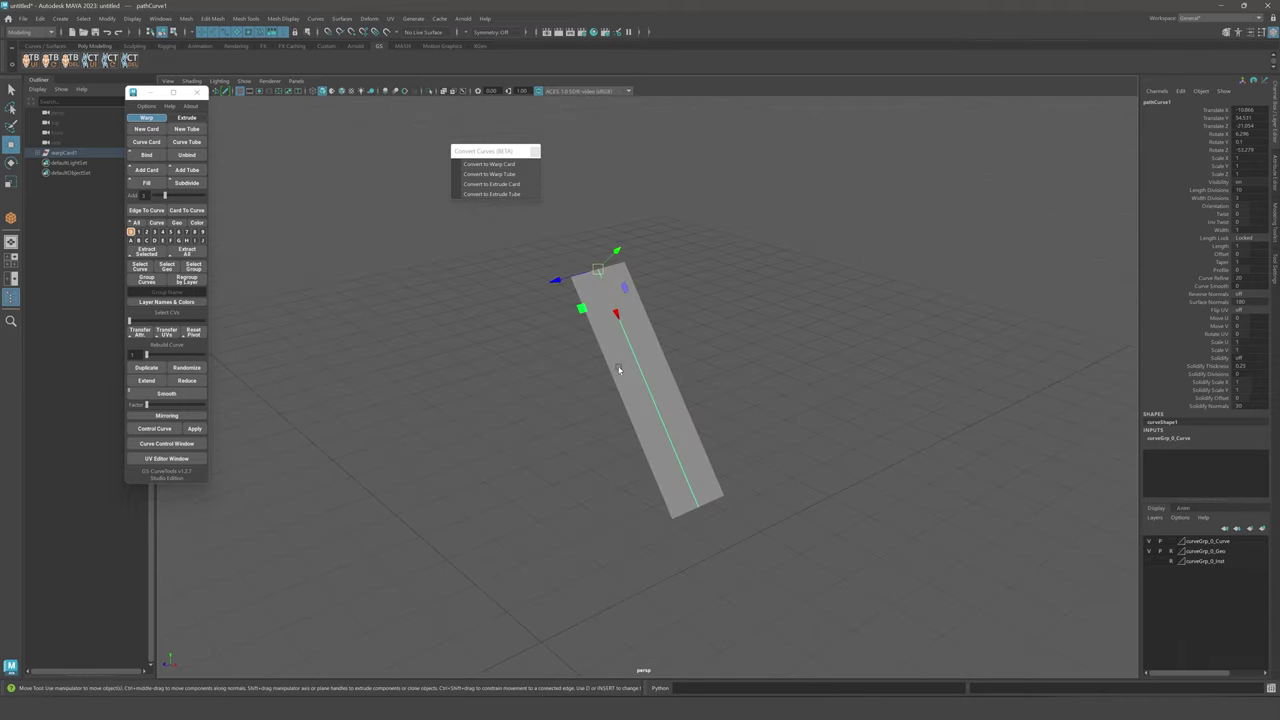
- Convert the tilted card back and forth between Extrude Card and Warp Card to compare the two types, ending on Extrude Card
alt+middle_drag(765, 347, 795, 372)
click(528, 186)
alt+drag(786, 334, 760, 334)
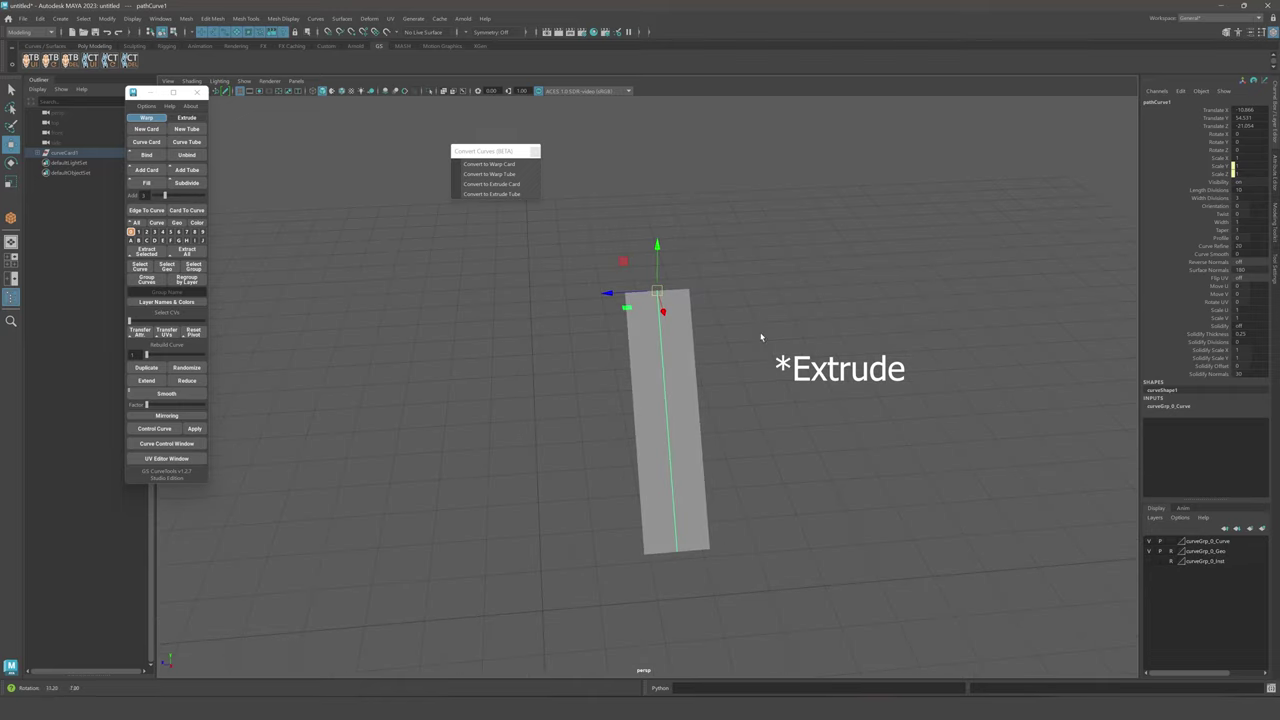
click(501, 164)
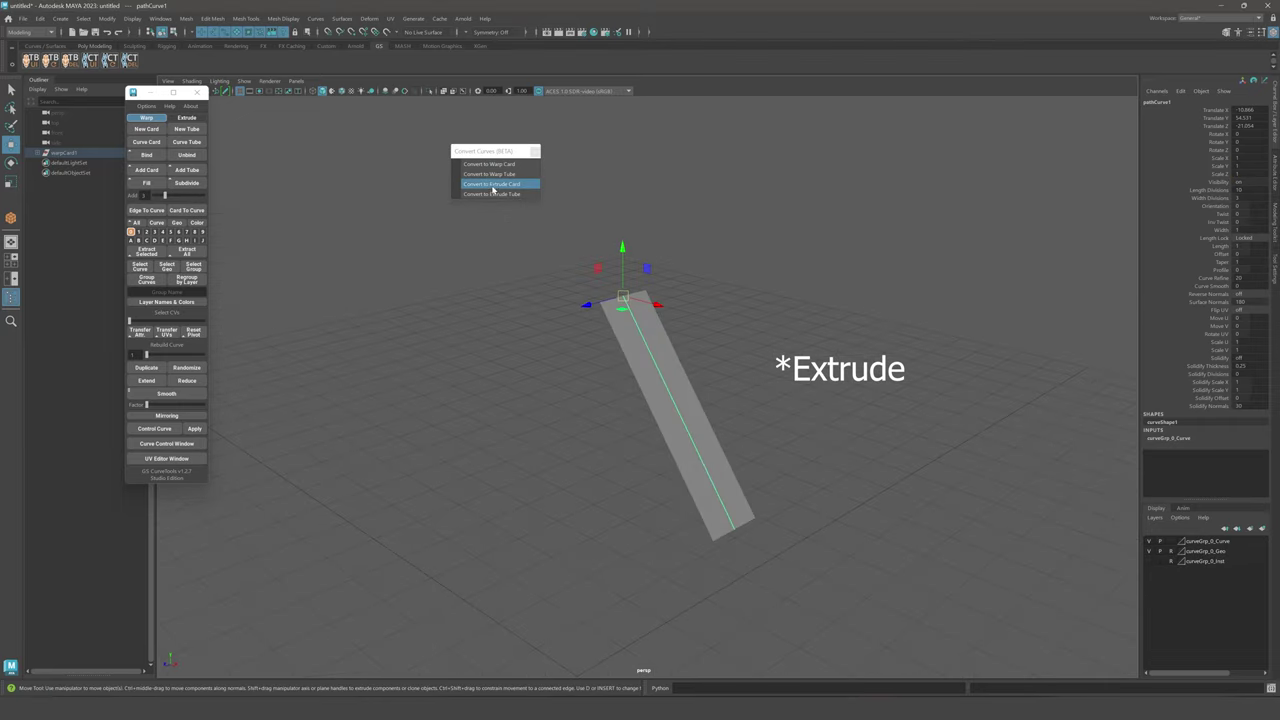
click(492, 189)
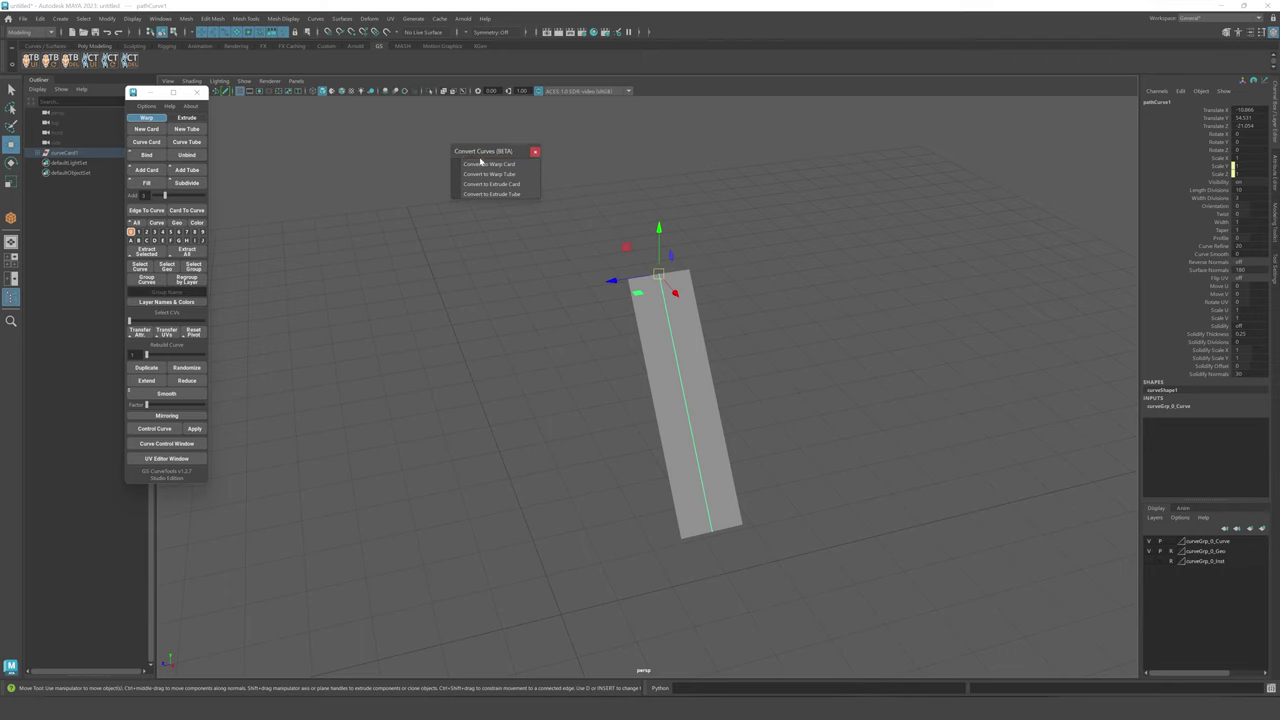
click(486, 165)
click(496, 186)
click(494, 166)
click(492, 184)
click(754, 223)
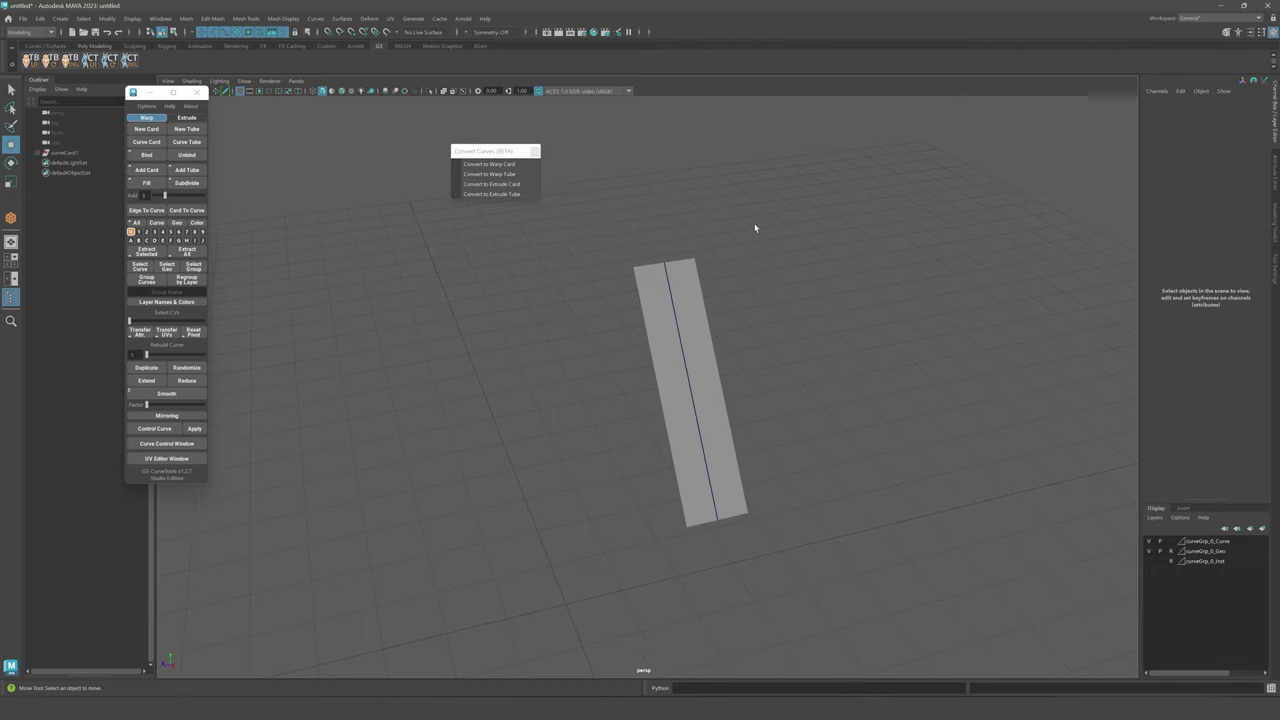
- Delete the converted card and create a new warp card at the origin
click(648, 290)
key(Delete)
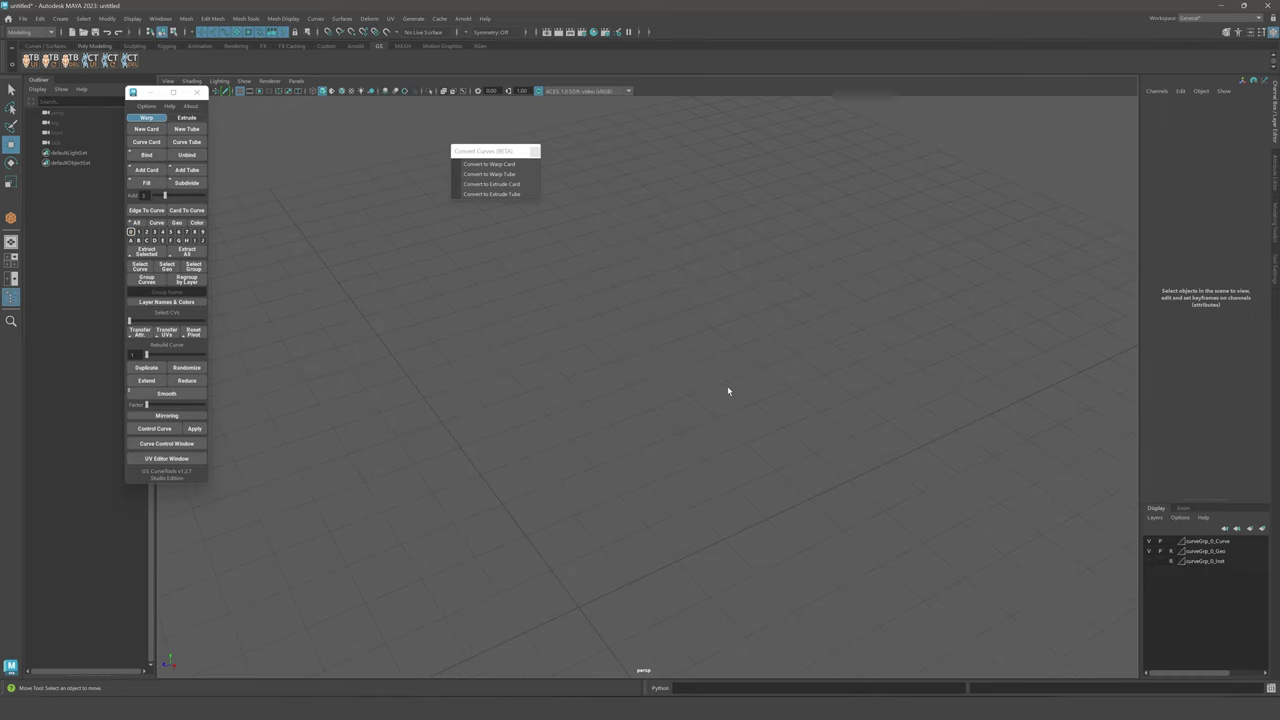
click(146, 129)
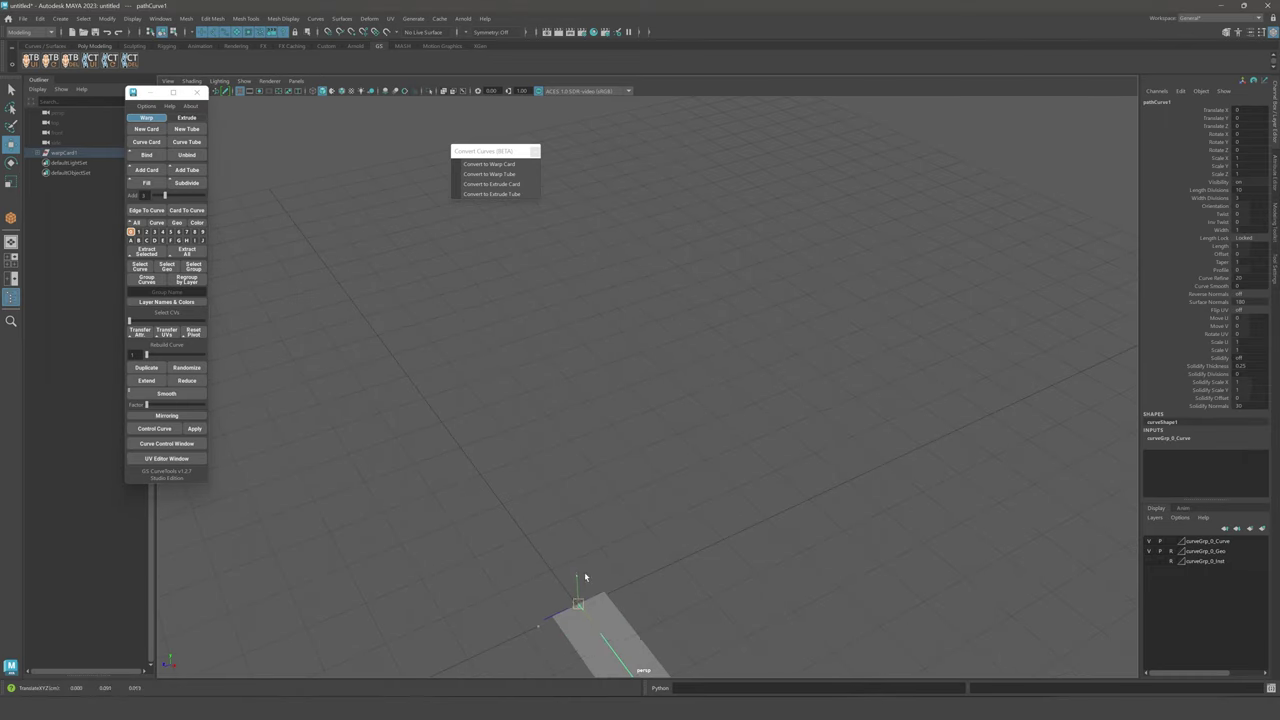
- Raise the new warp card to about 41 units in Y and rotate it to about -26 degrees in X and -48 degrees in Z
drag(593, 524, 634, 309)
key(e)
key(q)
click(735, 289)
alt+drag(735, 289, 686, 320)
click(692, 349)
alt+middle_drag(716, 322, 671, 280)
alt+drag(671, 280, 568, 180)
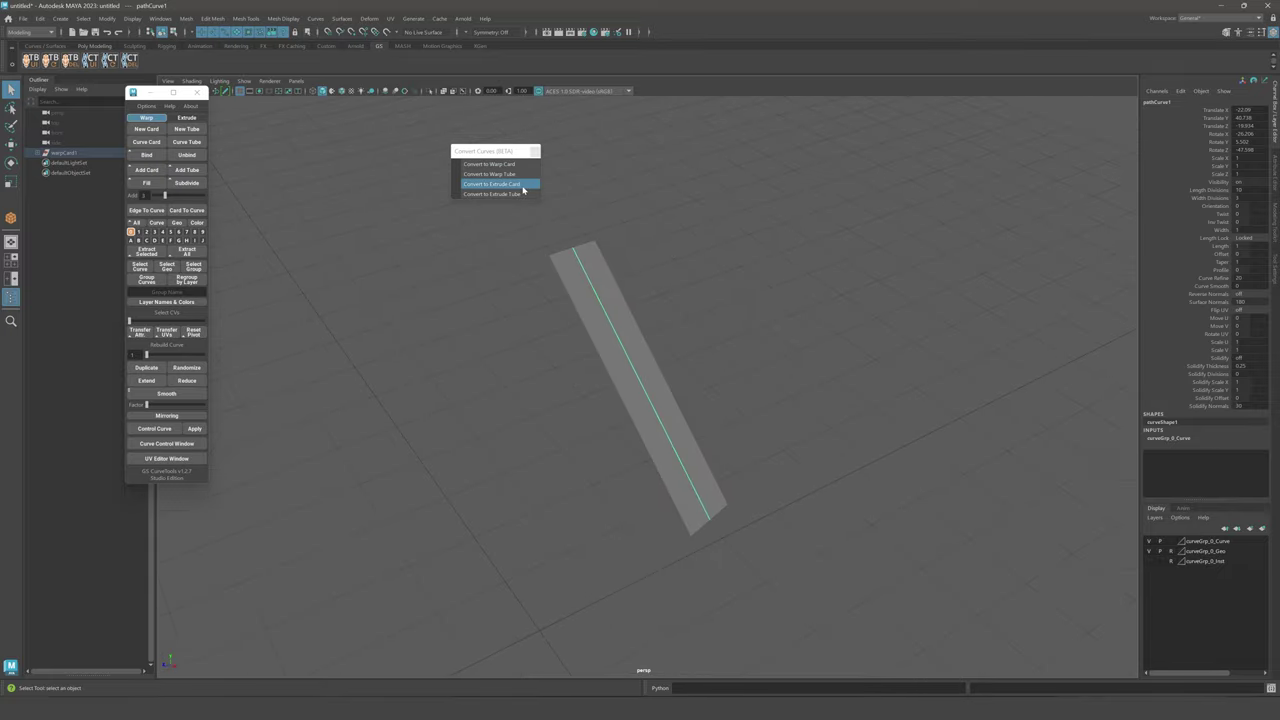
- Convert the rotated warp card to an Extrude Card and shift the floating Convert Curves window aside
click(522, 188)
alt+drag(712, 244, 638, 238)
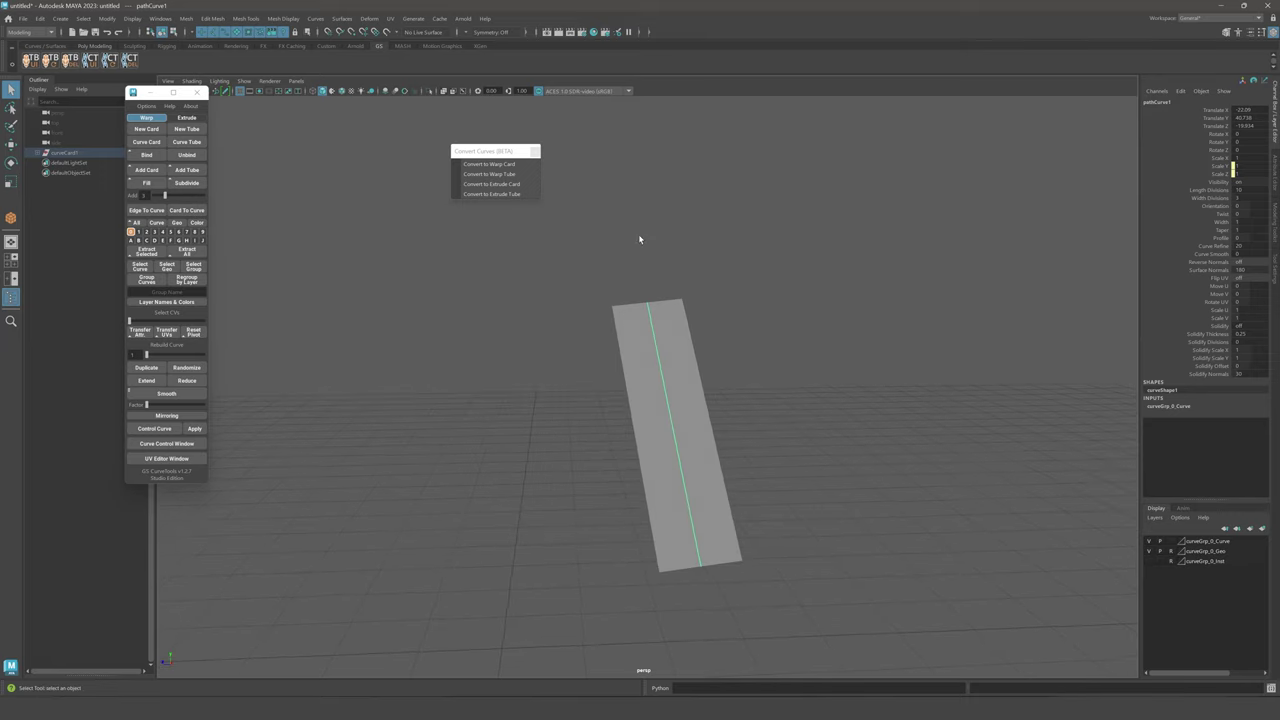
drag(489, 152, 453, 158)
alt+drag(674, 214, 699, 187)
click(699, 186)
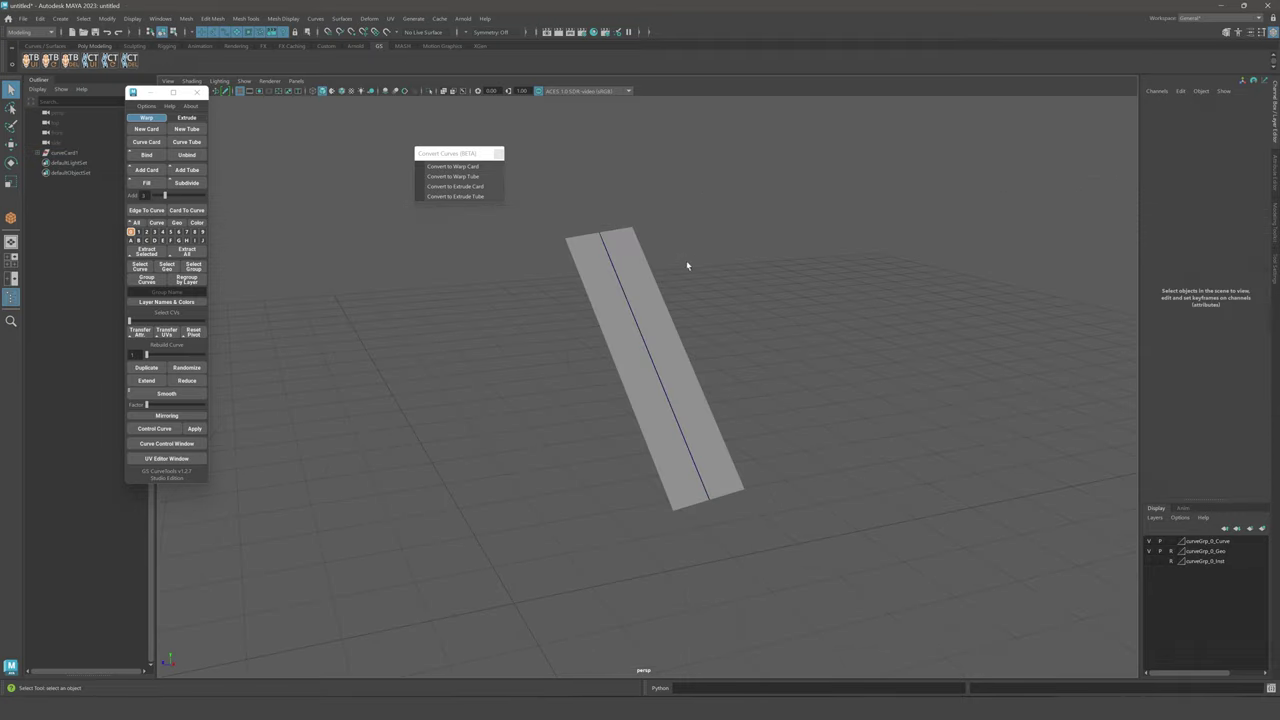
alt+drag(686, 266, 714, 257)
drag(457, 309, 590, 356)
alt+drag(680, 329, 640, 338)
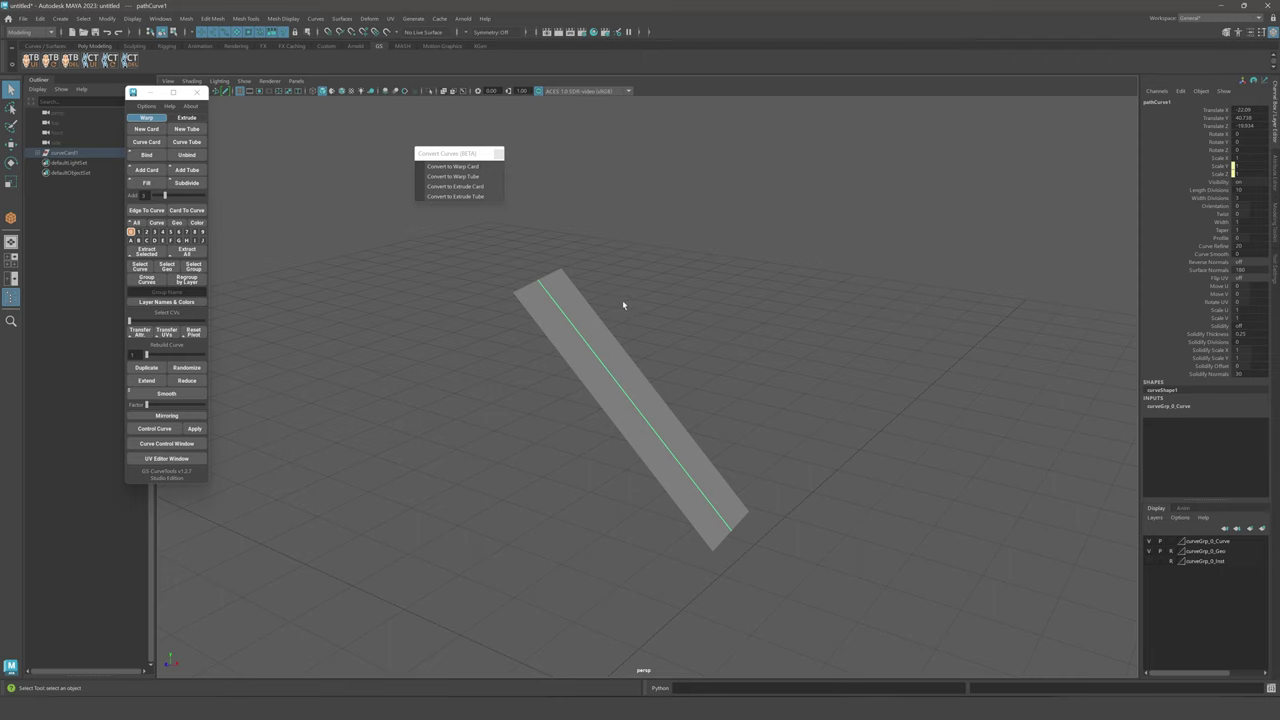
click(489, 211)
- Move the extrude card to about 46 units in Y and rotate it to about -23 degrees in Z
alt+drag(592, 261, 677, 304)
key(w)
drag(609, 261, 622, 215)
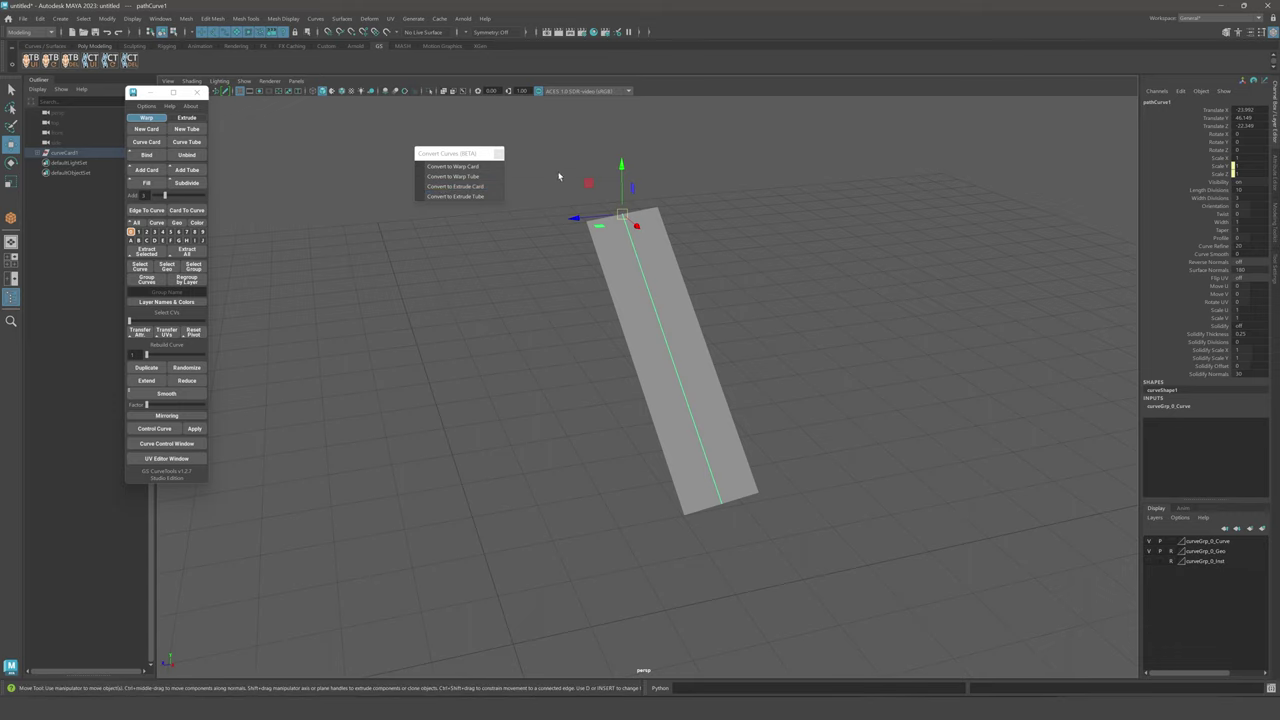
key(ctrl+z)
click(544, 217)
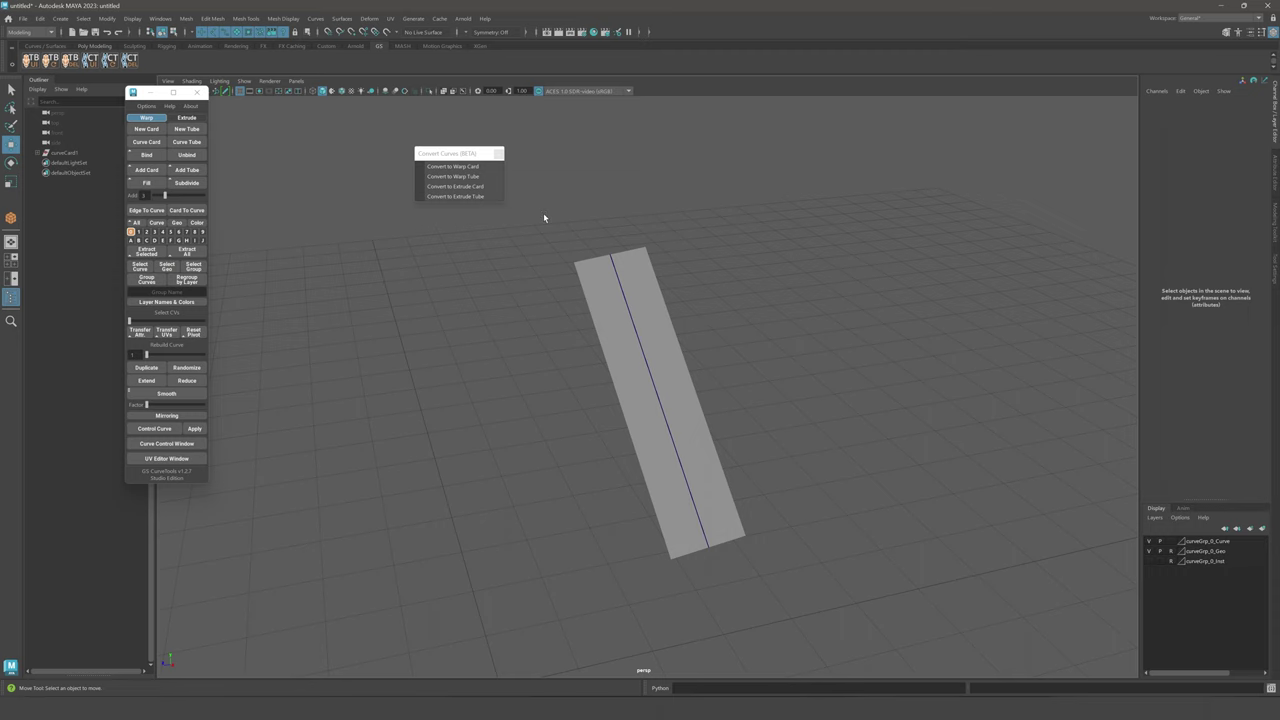
click(663, 346)
key(e)
drag(608, 300, 660, 266)
key(w)
- Duplicate the extrude card four times and spread the copies in a row beside the original
alt+drag(800, 277, 480, 270)
alt+middle_drag(478, 270, 358, 294)
click(153, 367)
drag(529, 279, 629, 279)
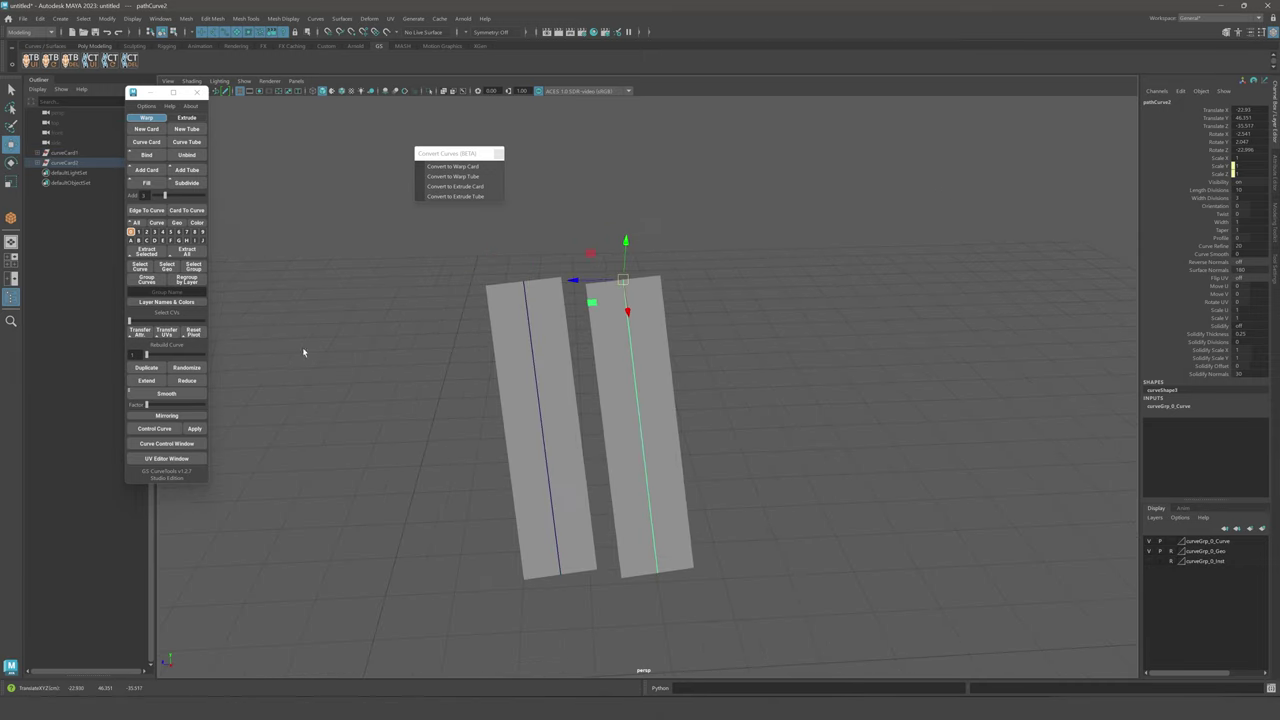
key(ctrl+d)
key(ctrl+d)
middle_drag(421, 324, 639, 324)
key(ctrl+d)
click(957, 277)
- Examine the first card's UVs in the UV editor, close it, and reselect the first card
key(q)
click(547, 293)
click(153, 457)
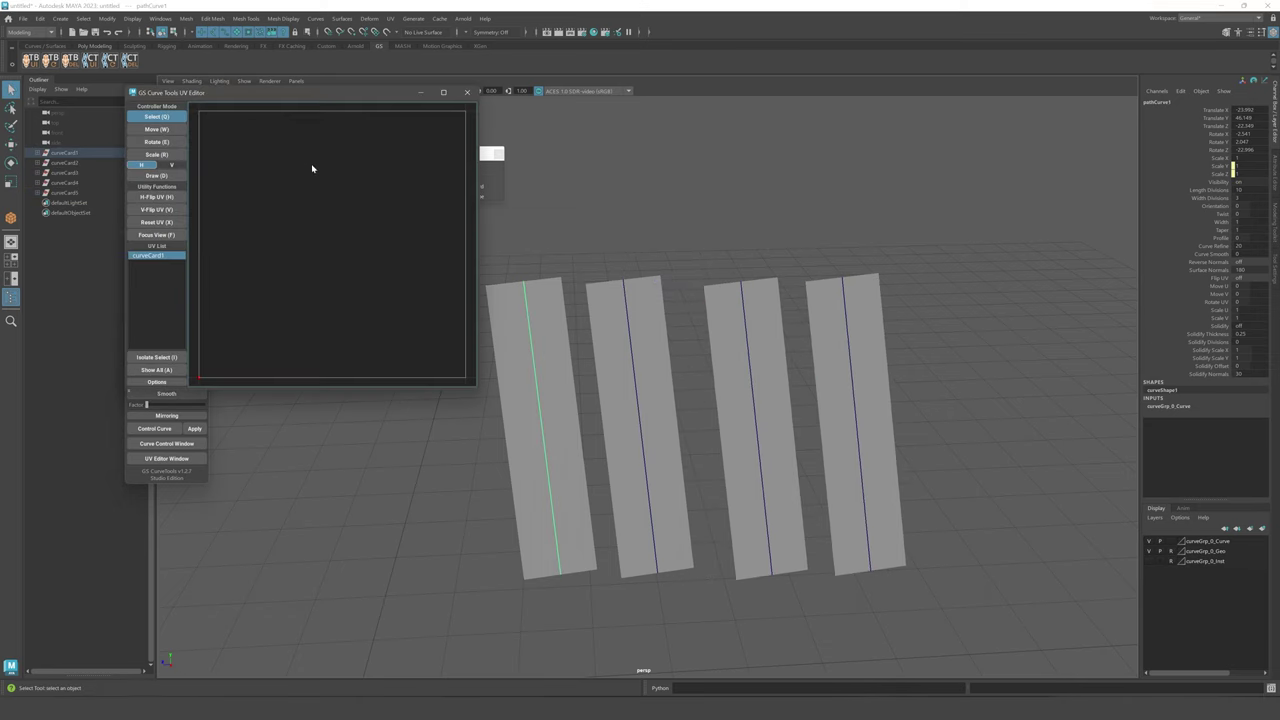
click(466, 93)
click(651, 416)
click(578, 249)
click(512, 338)
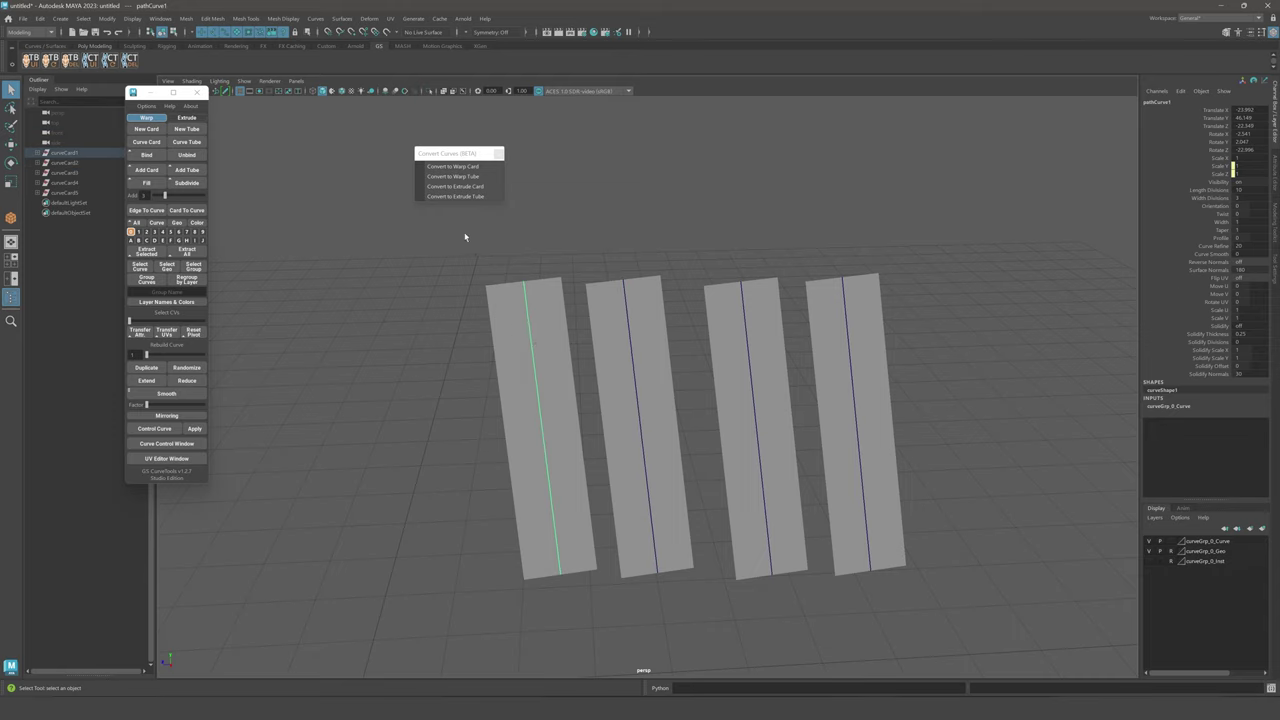
- Select the two overlapping cards at the far end of the row and convert them to Warp Tubes
click(652, 256)
drag(815, 271, 913, 606)
alt+drag(892, 396, 746, 393)
alt+drag(590, 217, 520, 195)
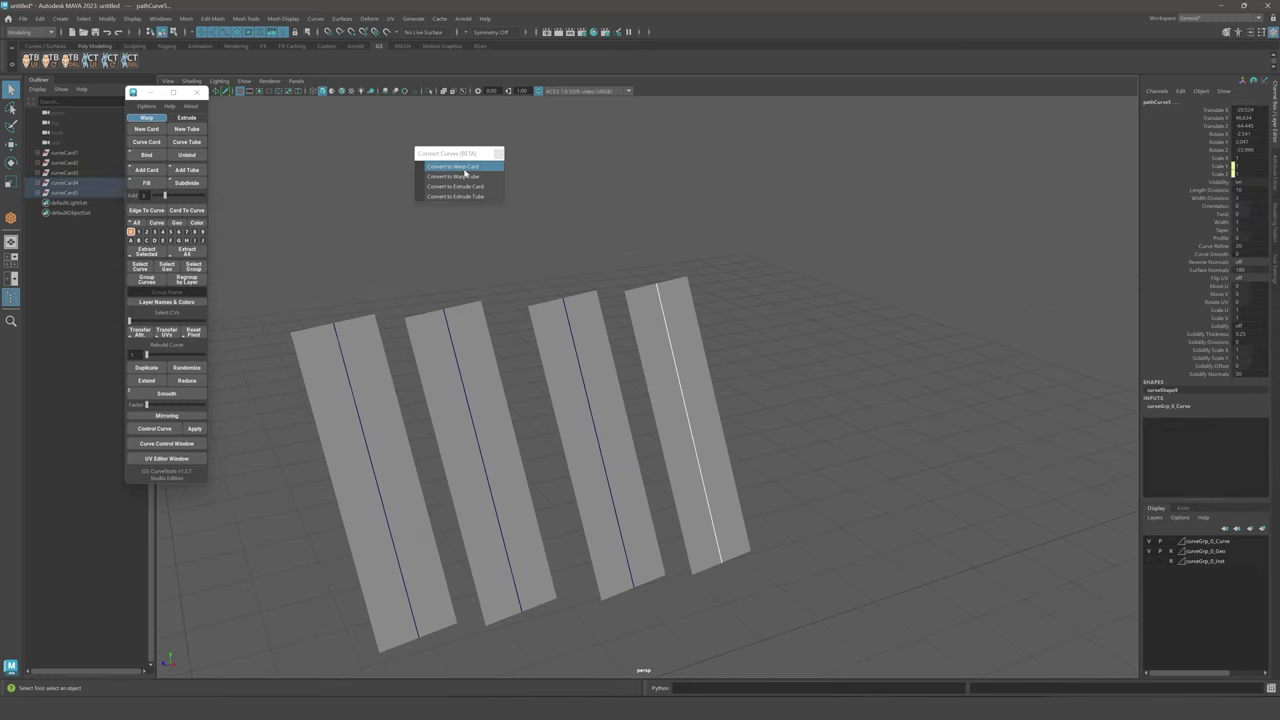
click(466, 177)
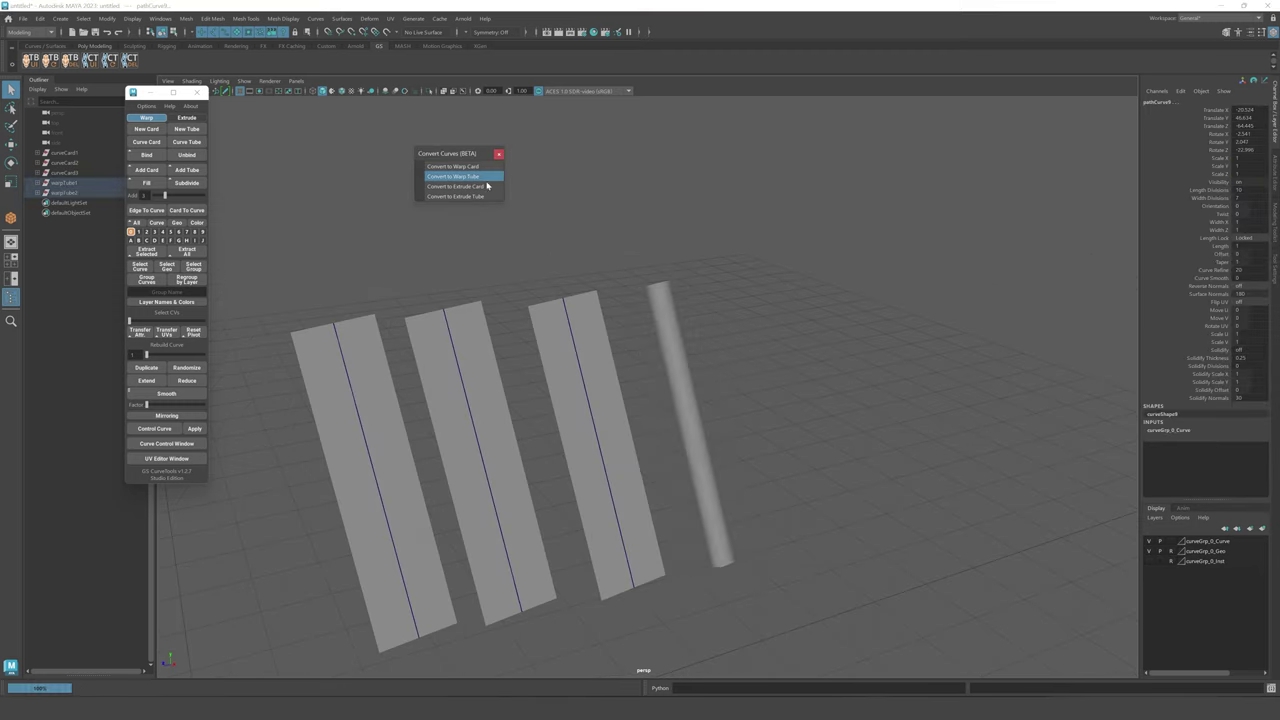
mouse_move(780, 235)
alt+mouse_down()
mouse_move(805, 241)
mouse_move(786, 287)
mouse_move(775, 240)
alt+mouse_up()
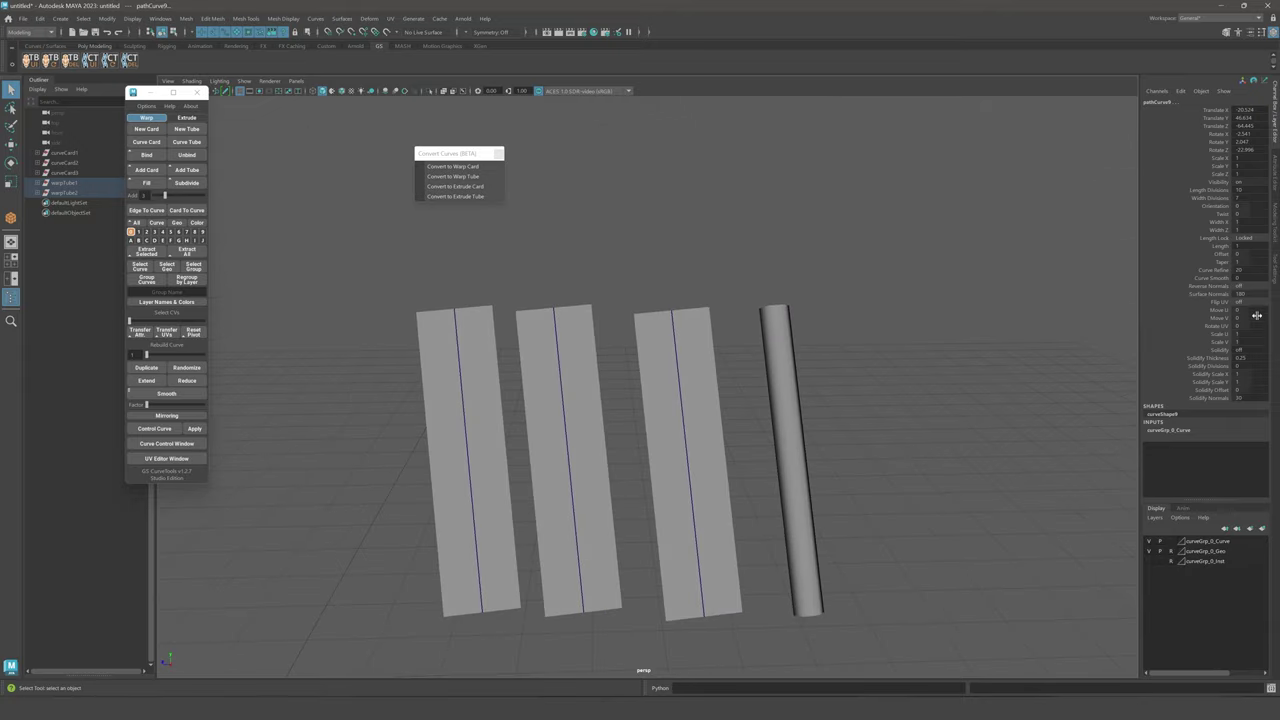
alt+drag(870, 208, 868, 216)
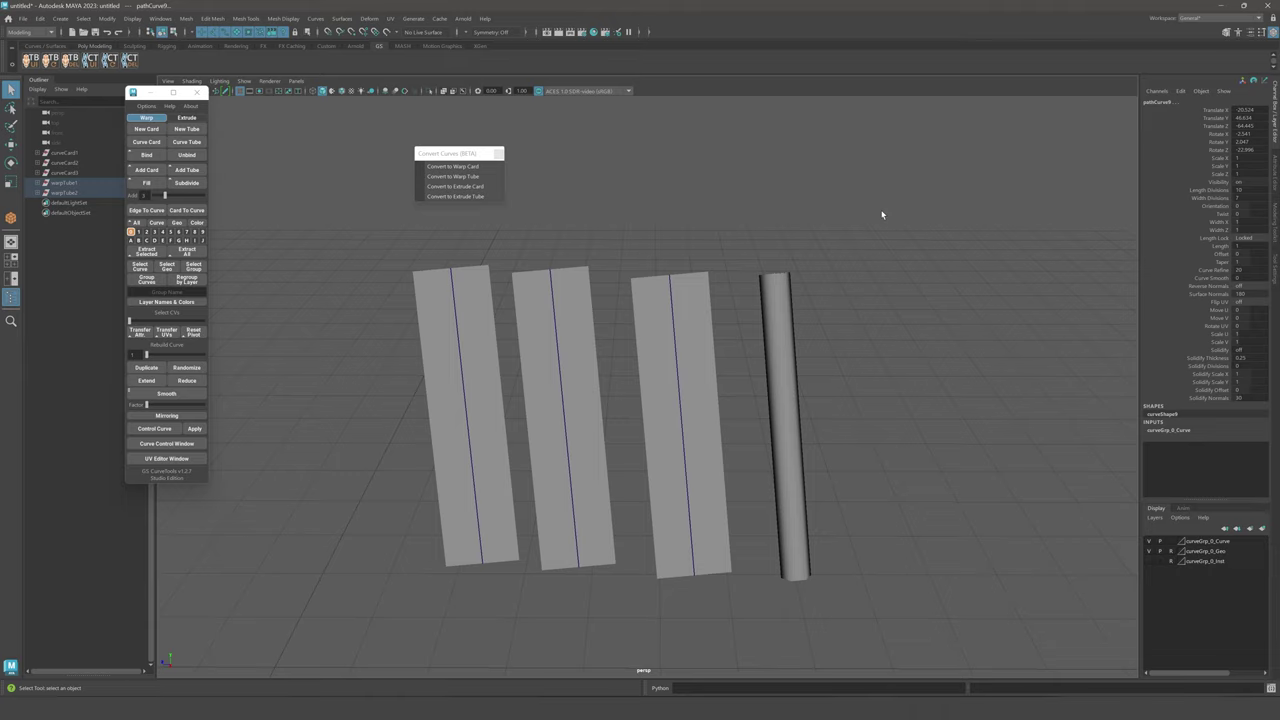
- Open the curve control window, convert the third card to a Warp Card, and set its Inv Twist to -180
click(690, 347)
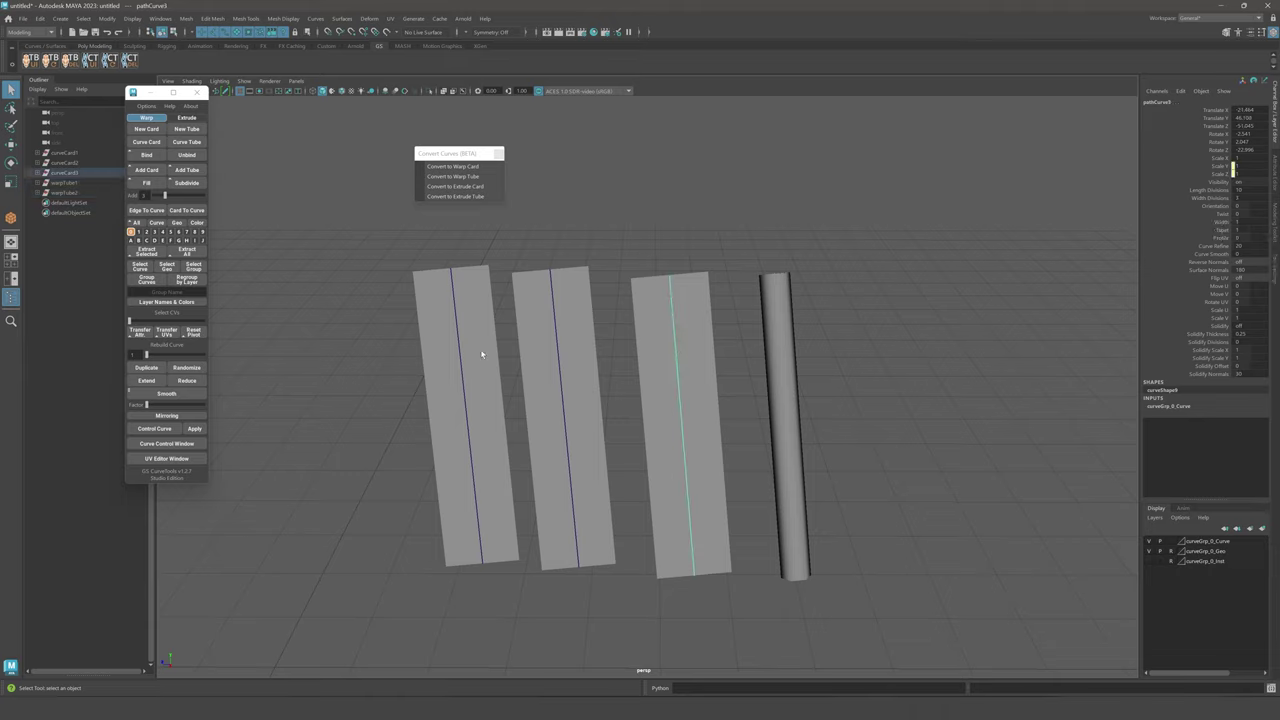
click(168, 444)
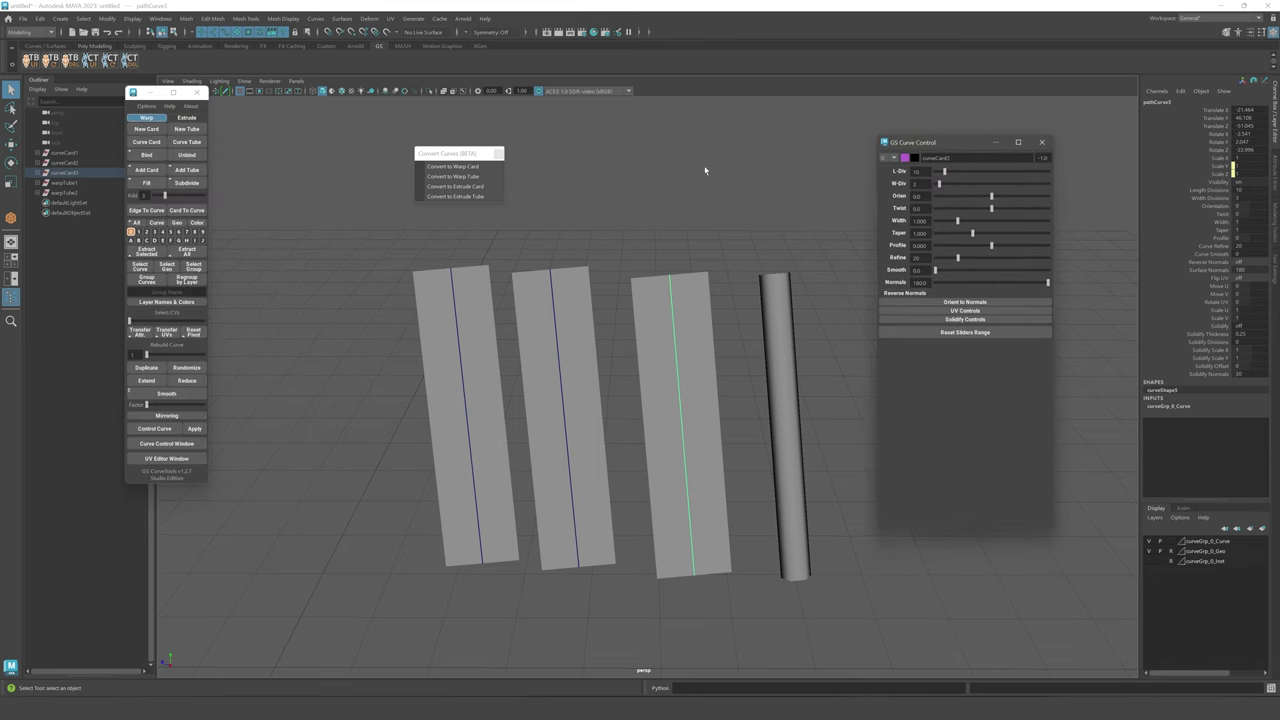
click(702, 395)
click(463, 168)
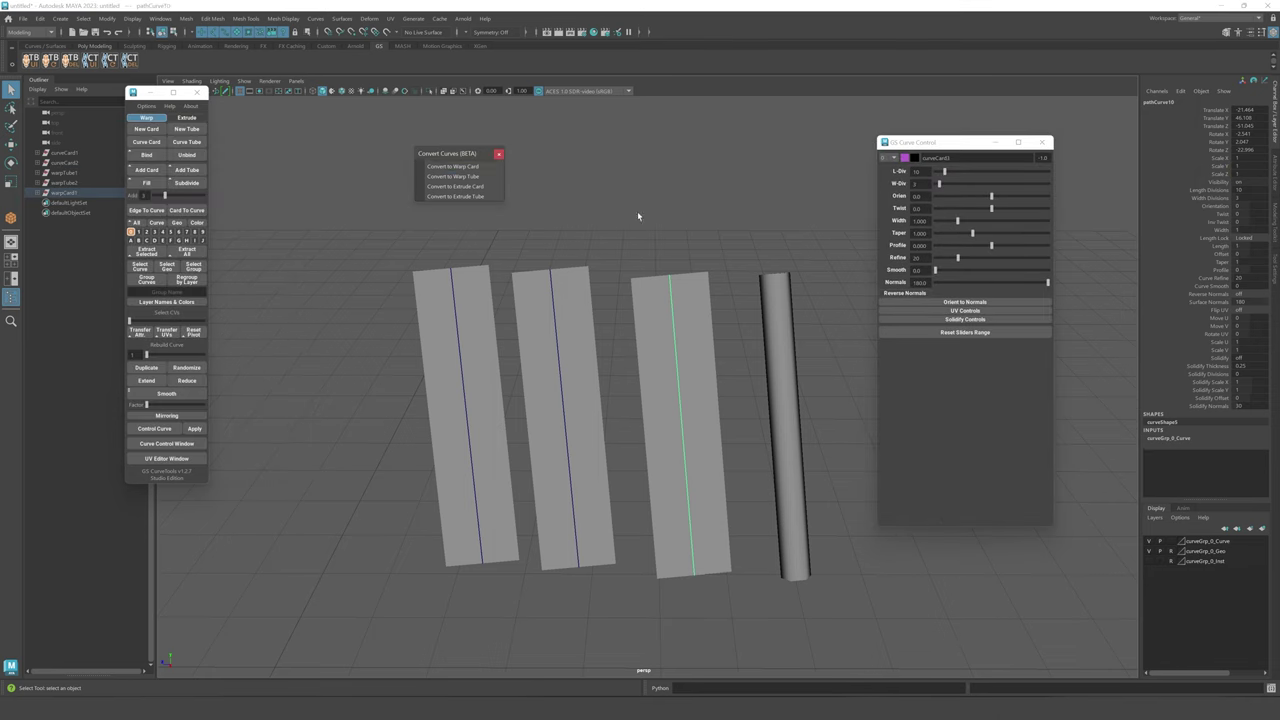
alt+drag(700, 231, 737, 240)
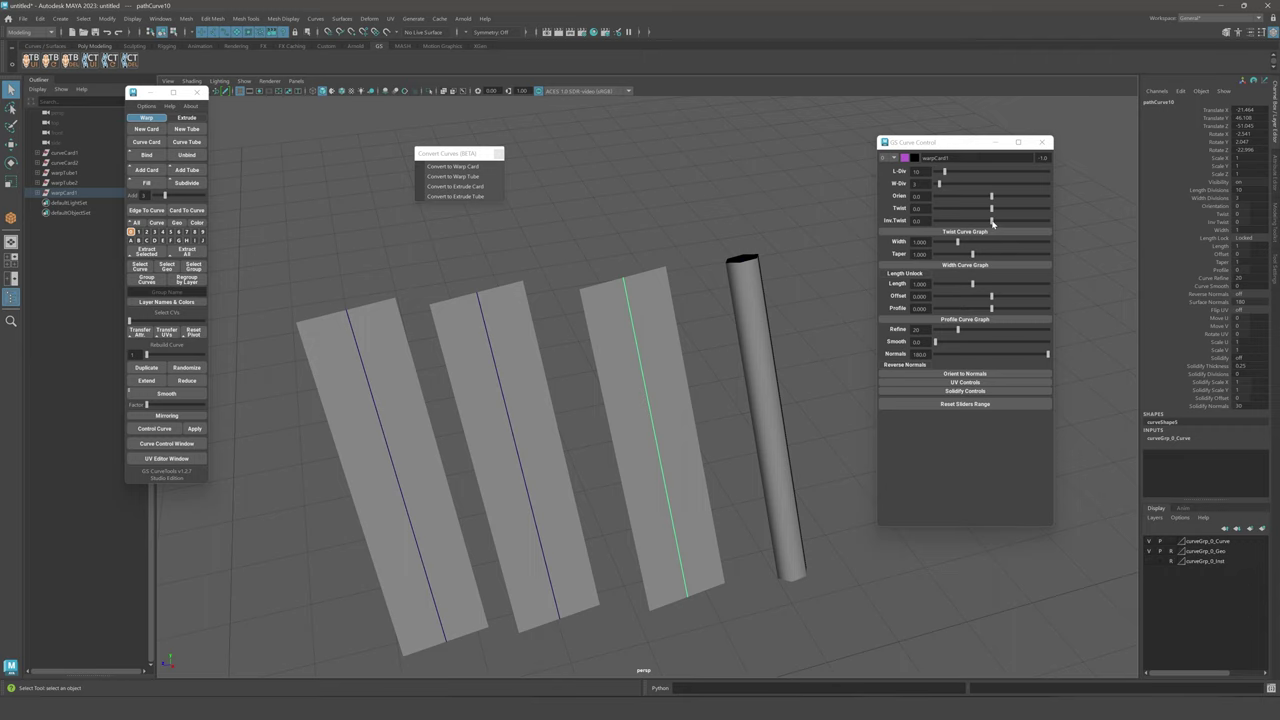
drag(992, 221, 930, 224)
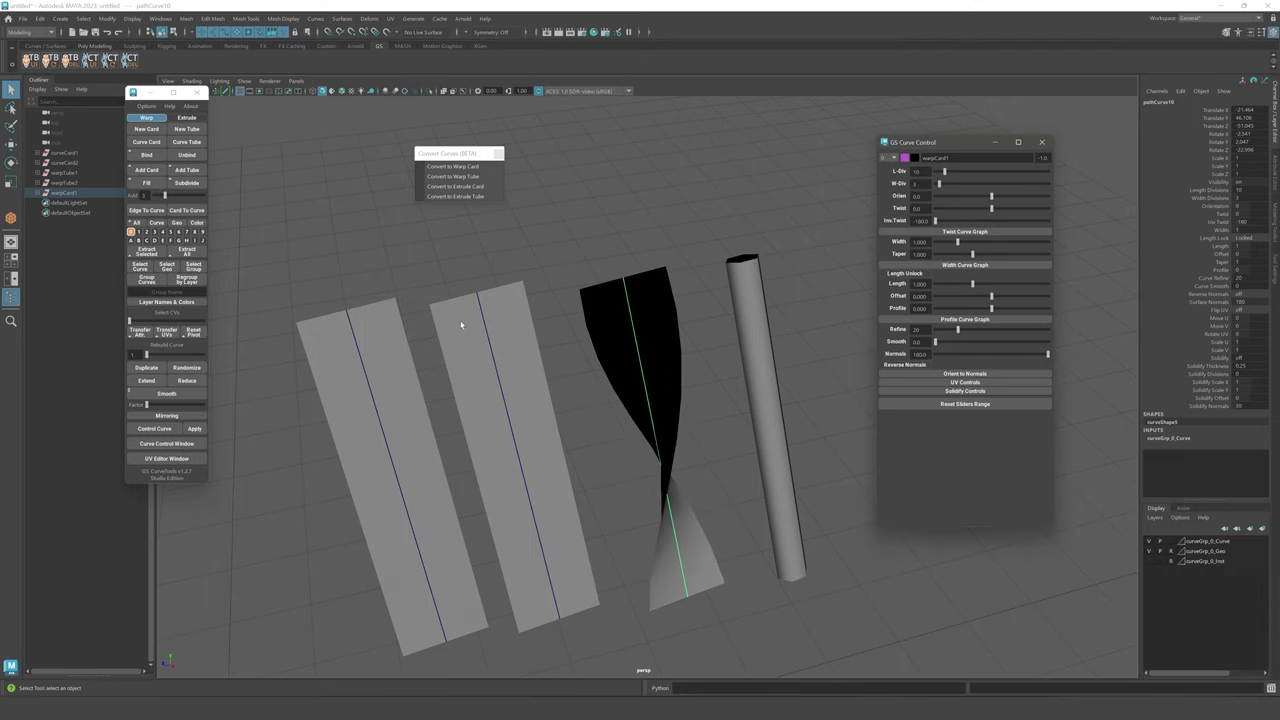
- Try changing the Twist on the second card and set it back to 0
click(506, 382)
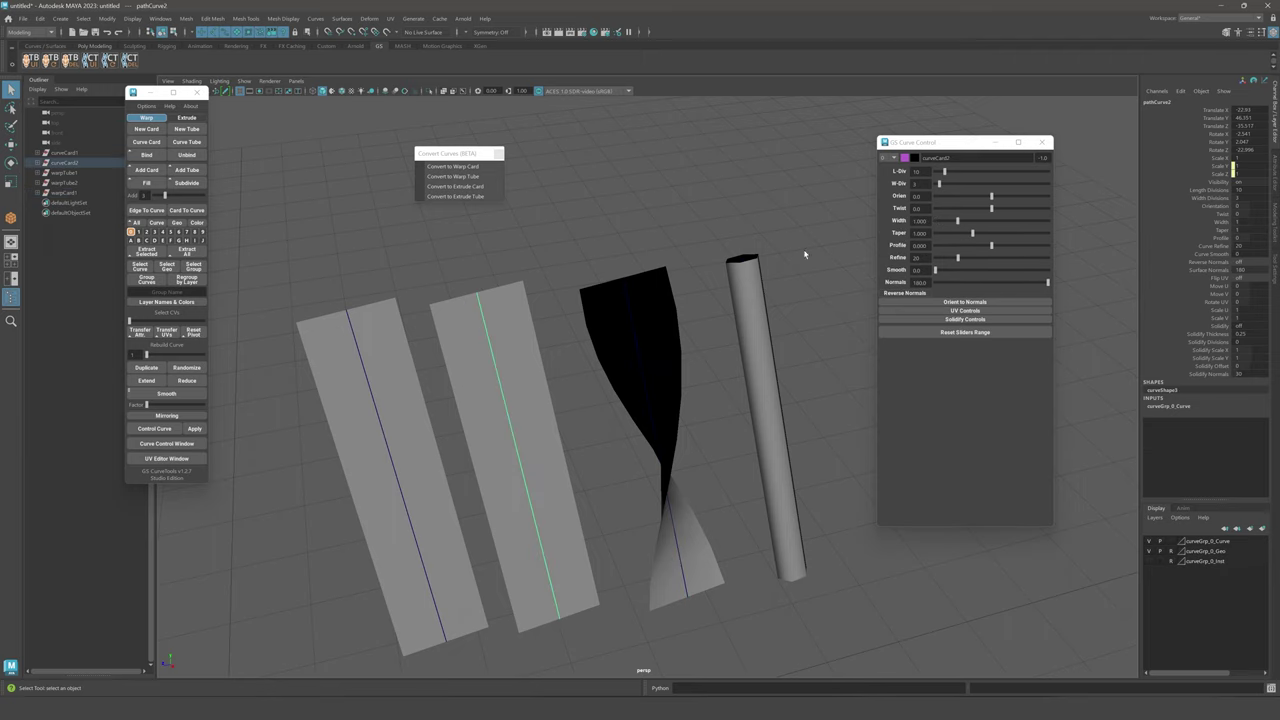
drag(995, 210, 817, 205)
text(0)
key(Return)
- Convert the twisted third card back to an Extrude Card
click(606, 300)
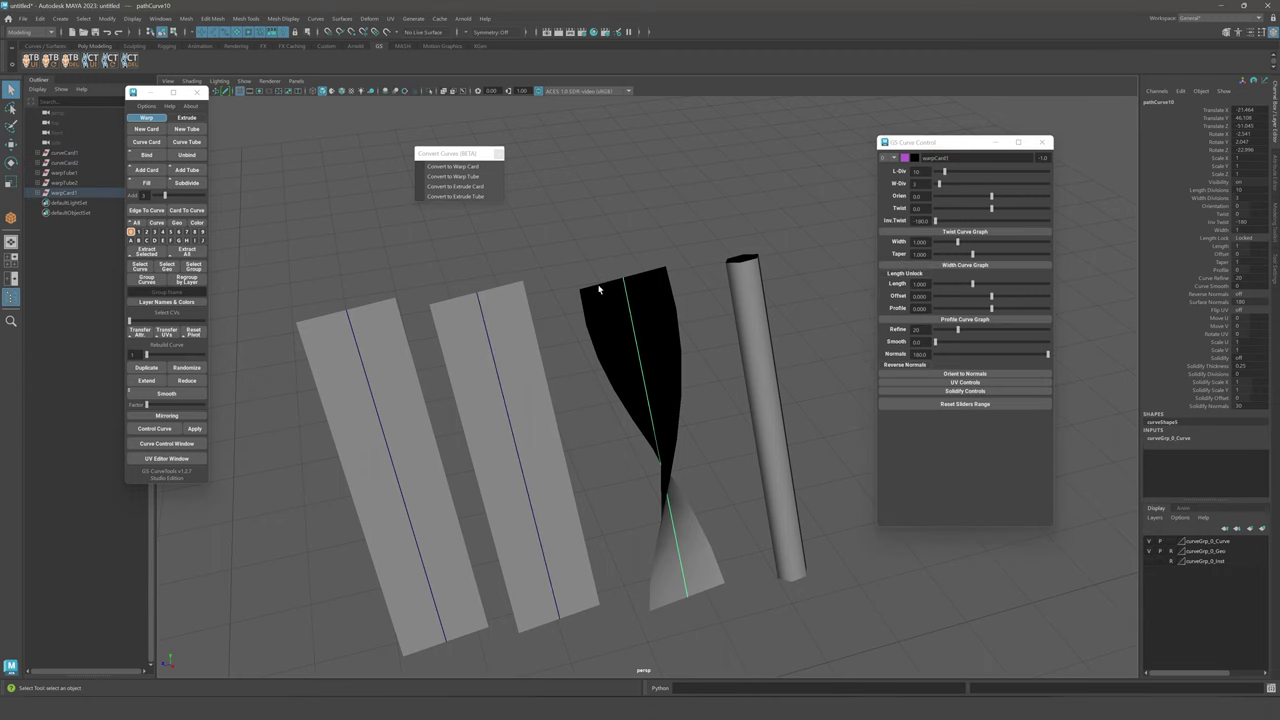
click(463, 188)
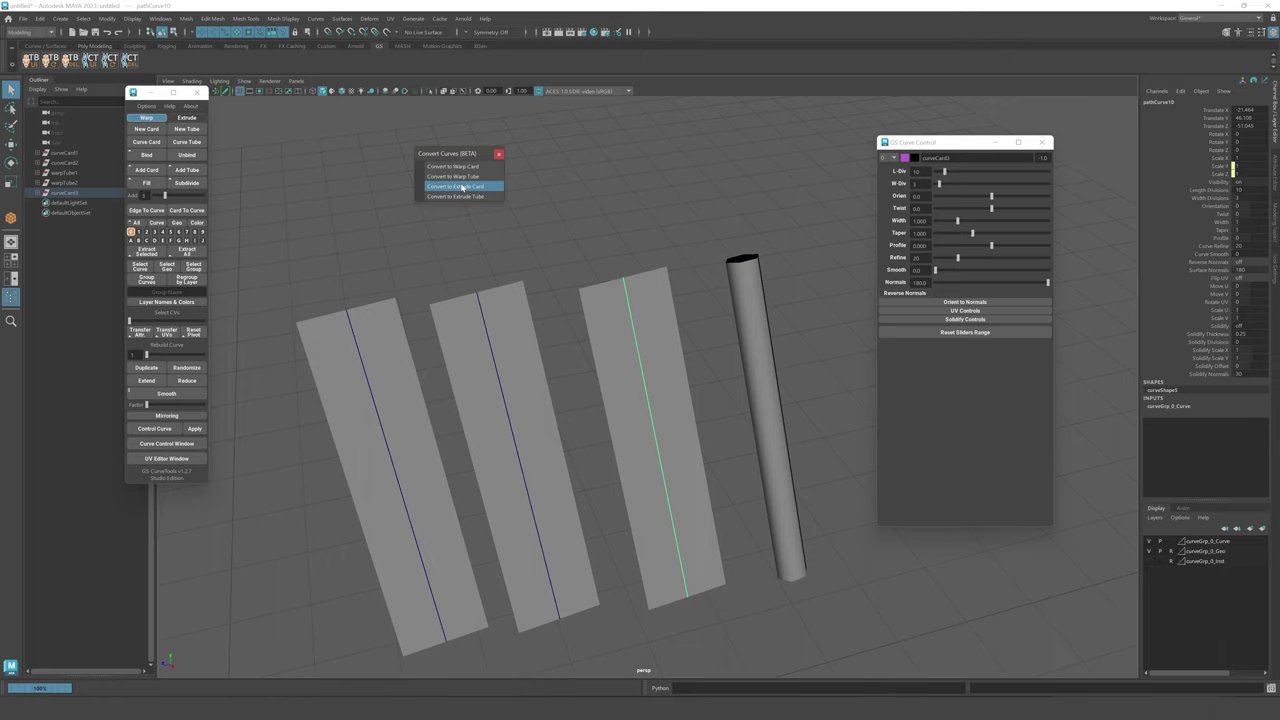
alt+drag(642, 260, 652, 244)
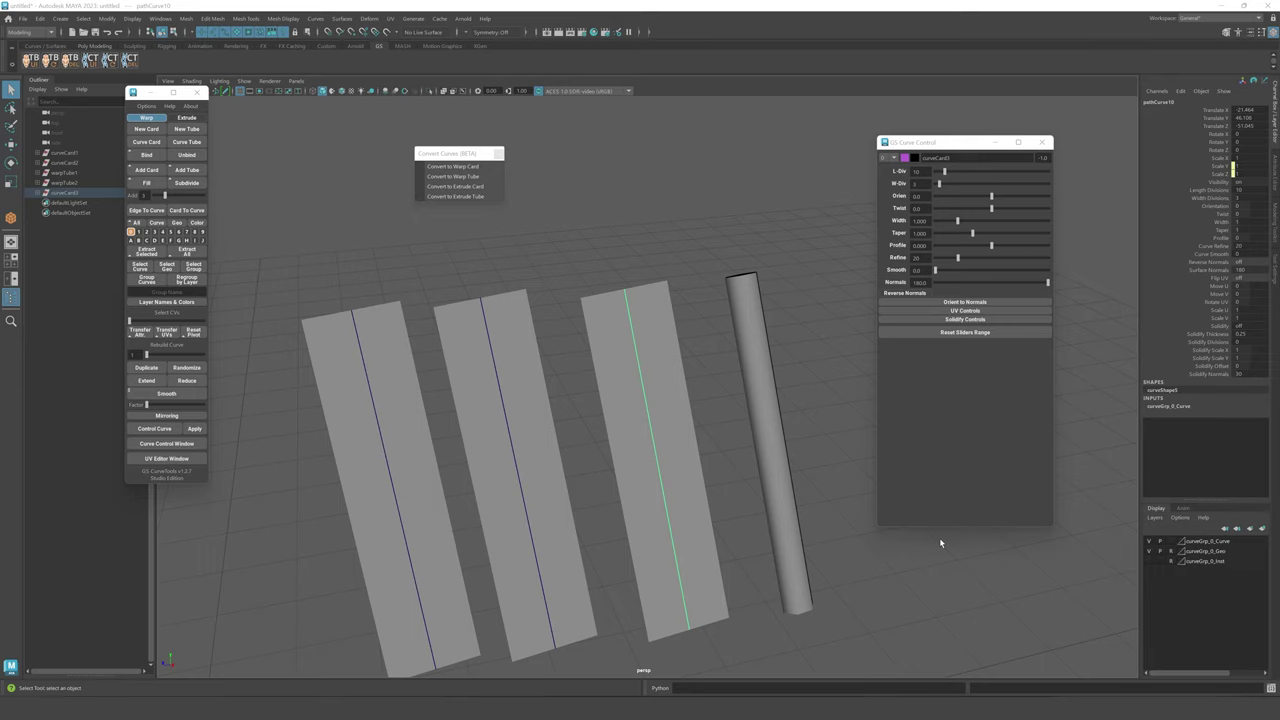
- Select the whole row of cards and tubes, convert it to Warp Tubes, and try converting it to Extrude Cards
alt+middle_drag(731, 371, 736, 322)
alt+drag(736, 322, 685, 340)
alt+middle_drag(685, 345, 731, 338)
scroll(677, 250, down, 9)
click(677, 253)
drag(325, 154, 806, 532)
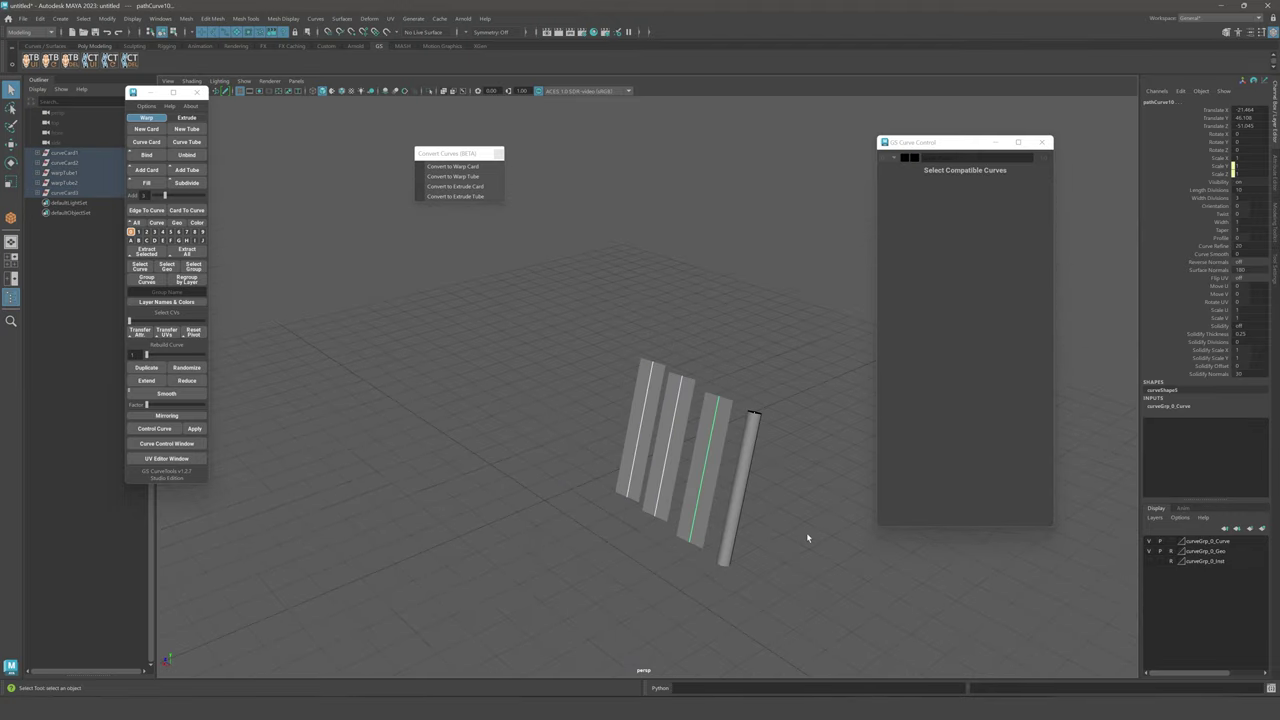
click(806, 532)
drag(322, 231, 861, 632)
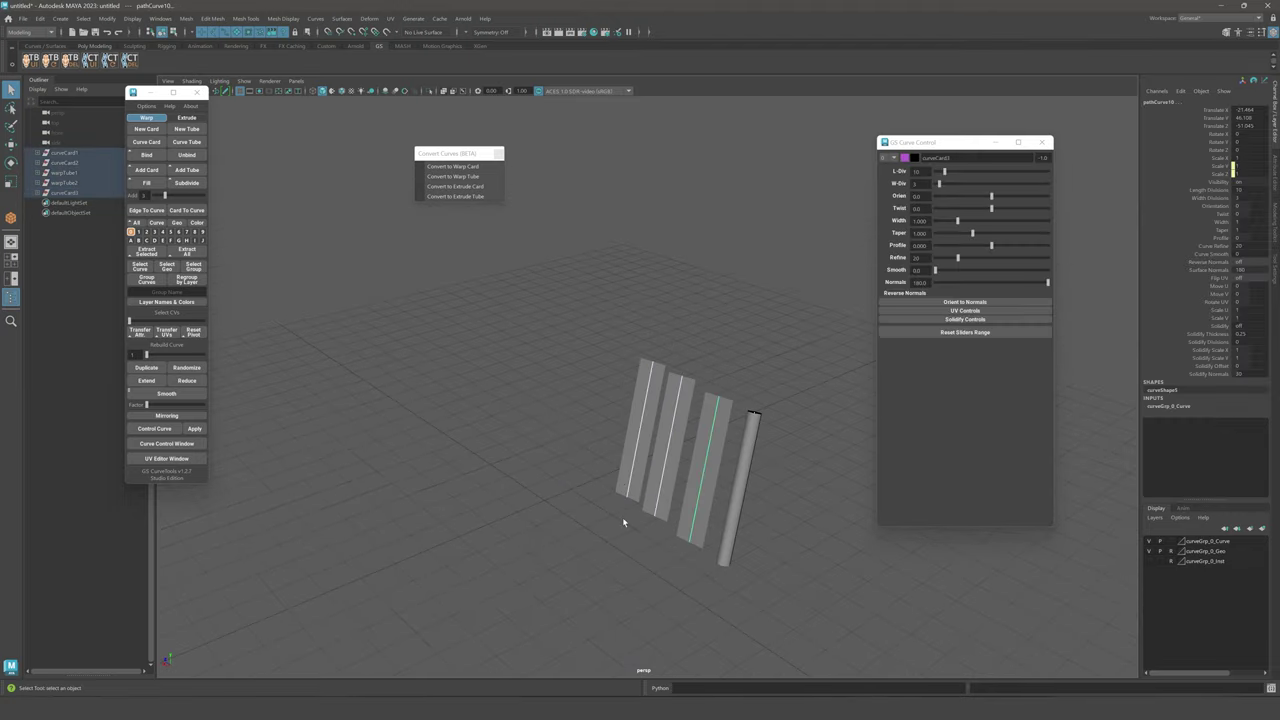
alt+middle_drag(652, 318, 612, 196)
scroll(655, 240, up, 4)
alt+drag(671, 226, 666, 254)
scroll(676, 256, up, 2)
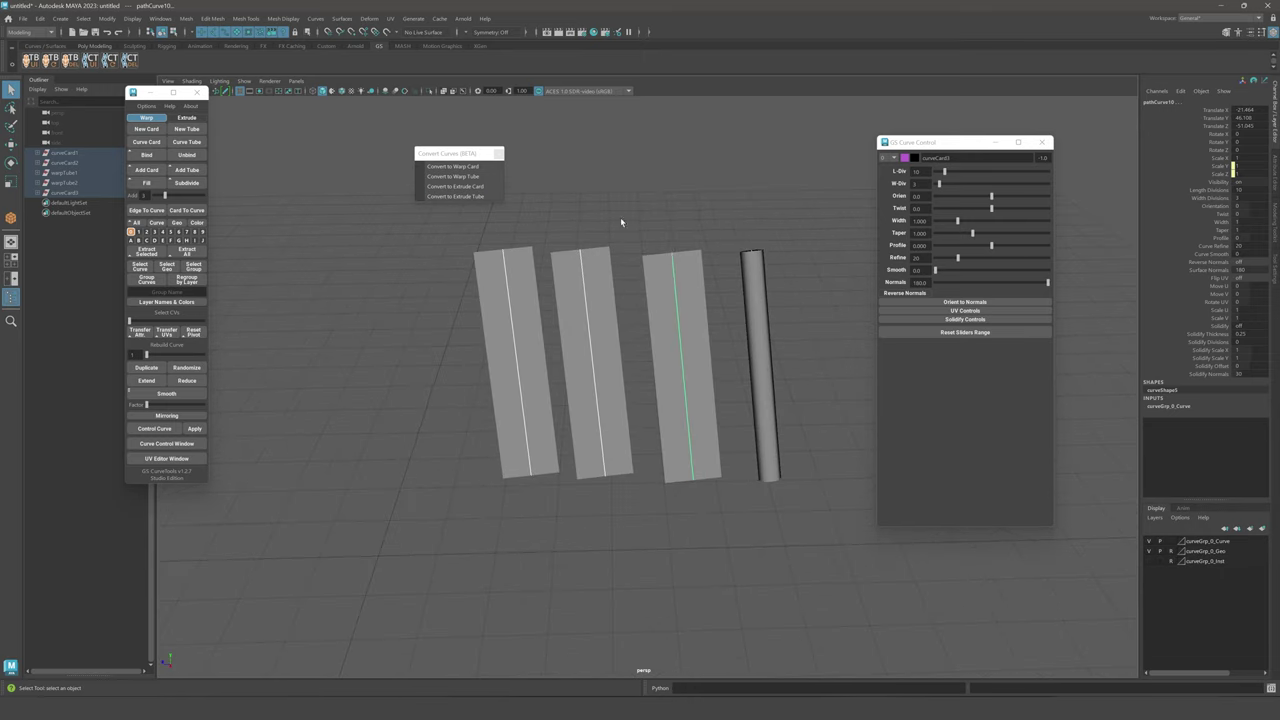
click(455, 176)
mouse_move(629, 200)
alt+mouse_down()
mouse_move(680, 200)
mouse_move(626, 205)
alt+mouse_up()
alt+middle_drag(645, 222, 661, 274)
mouse_move(662, 276)
alt+mouse_down()
mouse_move(674, 311)
mouse_move(680, 271)
mouse_move(715, 268)
mouse_move(651, 263)
alt+mouse_up()
click(651, 263)
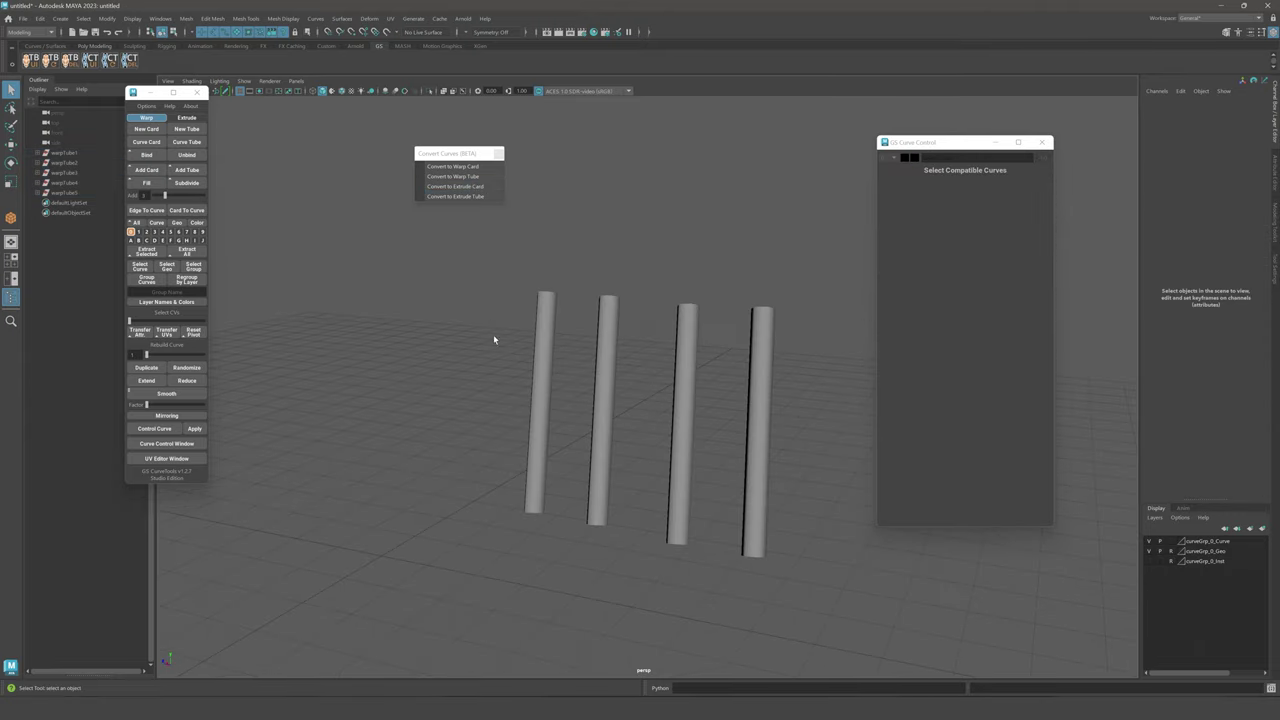
click(473, 189)
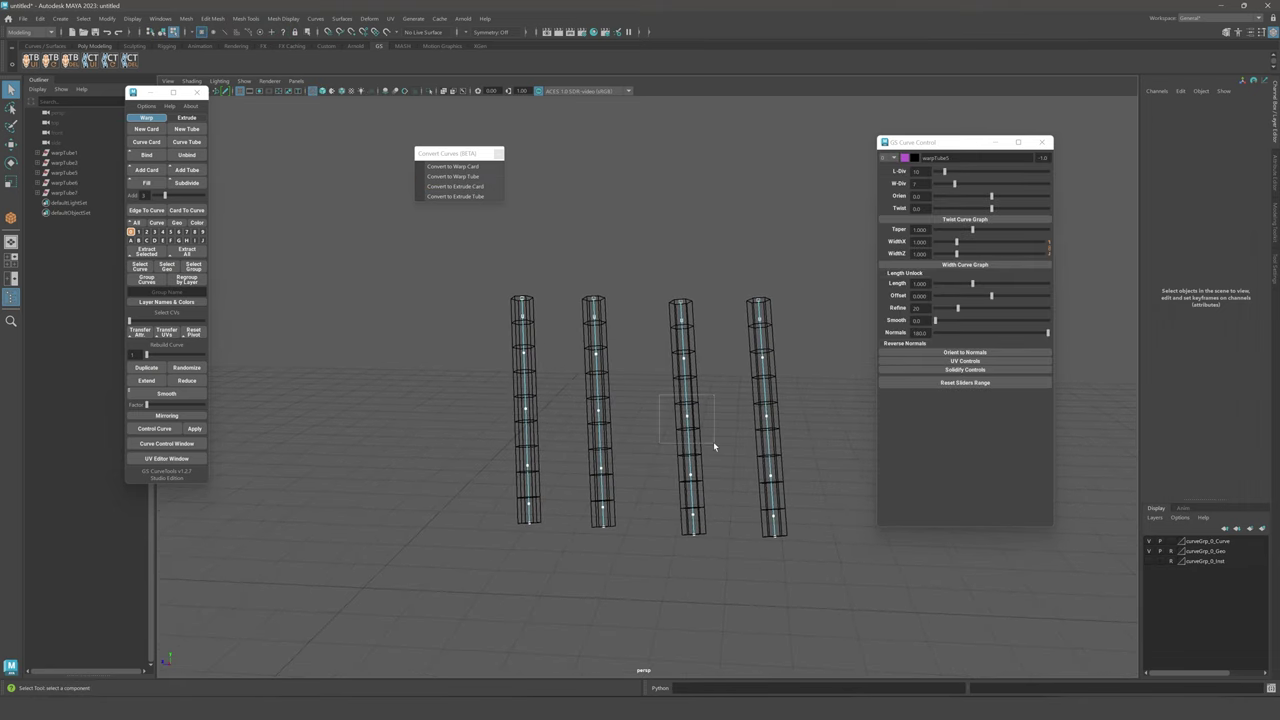
- Bend the last two tubes in the row by moving their control vertices
key(w)
mouse_move(687, 417)
mouse_down()
mouse_move(697, 428)
mouse_move(649, 380)
mouse_move(681, 386)
mouse_move(677, 365)
mouse_move(663, 383)
mouse_move(670, 420)
mouse_up()
drag(650, 571, 713, 410)
drag(691, 480, 762, 447)
drag(674, 263, 786, 545)
drag(729, 434, 745, 412)
- Shape both pairs of tubes into wavy bends by moving groups of their middle and lower control vertices
drag(434, 266, 654, 586)
mouse_move(587, 419)
mouse_down()
mouse_move(586, 363)
mouse_move(554, 434)
mouse_move(634, 397)
mouse_move(581, 396)
mouse_up()
drag(594, 457, 569, 480)
drag(655, 399, 864, 566)
mouse_move(795, 480)
mouse_down()
mouse_move(683, 460)
mouse_move(831, 531)
mouse_move(729, 409)
mouse_move(816, 478)
mouse_move(769, 466)
mouse_move(795, 468)
mouse_up()
drag(487, 401, 675, 581)
drag(601, 483, 565, 405)
drag(703, 440, 851, 519)
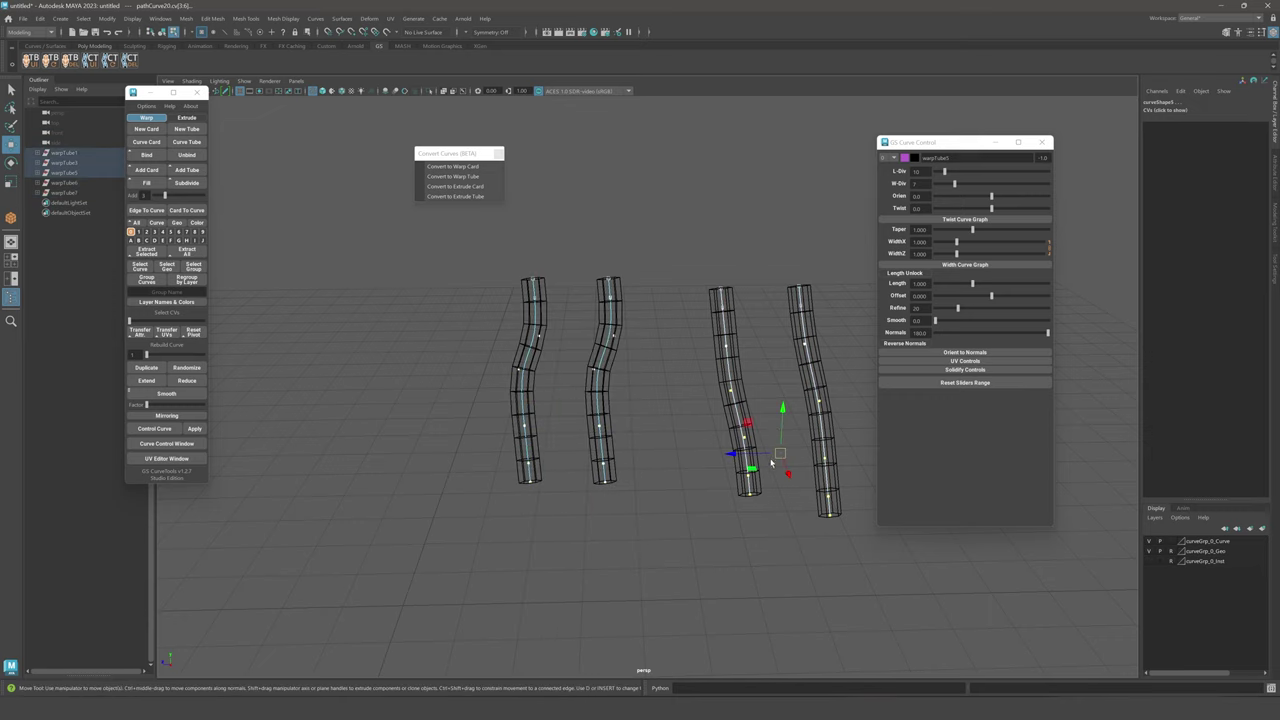
mouse_move(779, 455)
mouse_down()
mouse_move(811, 454)
mouse_move(732, 440)
mouse_move(768, 439)
mouse_up()
- Undo the last vertex move, reposition the lower control vertices of one tube pair, and return to object selection mode
alt+middle_drag(767, 437, 724, 471)
alt+drag(724, 471, 520, 493)
alt+drag(520, 493, 663, 398)
key(ctrl+z)
drag(416, 433, 592, 588)
alt+middle_drag(603, 566, 672, 578)
mouse_move(584, 516)
mouse_down()
mouse_move(603, 530)
mouse_move(591, 471)
mouse_move(583, 507)
mouse_move(700, 510)
mouse_move(760, 480)
mouse_move(708, 514)
mouse_move(766, 503)
mouse_move(560, 531)
mouse_move(652, 538)
mouse_move(565, 528)
mouse_up()
key(q)
key(F8)
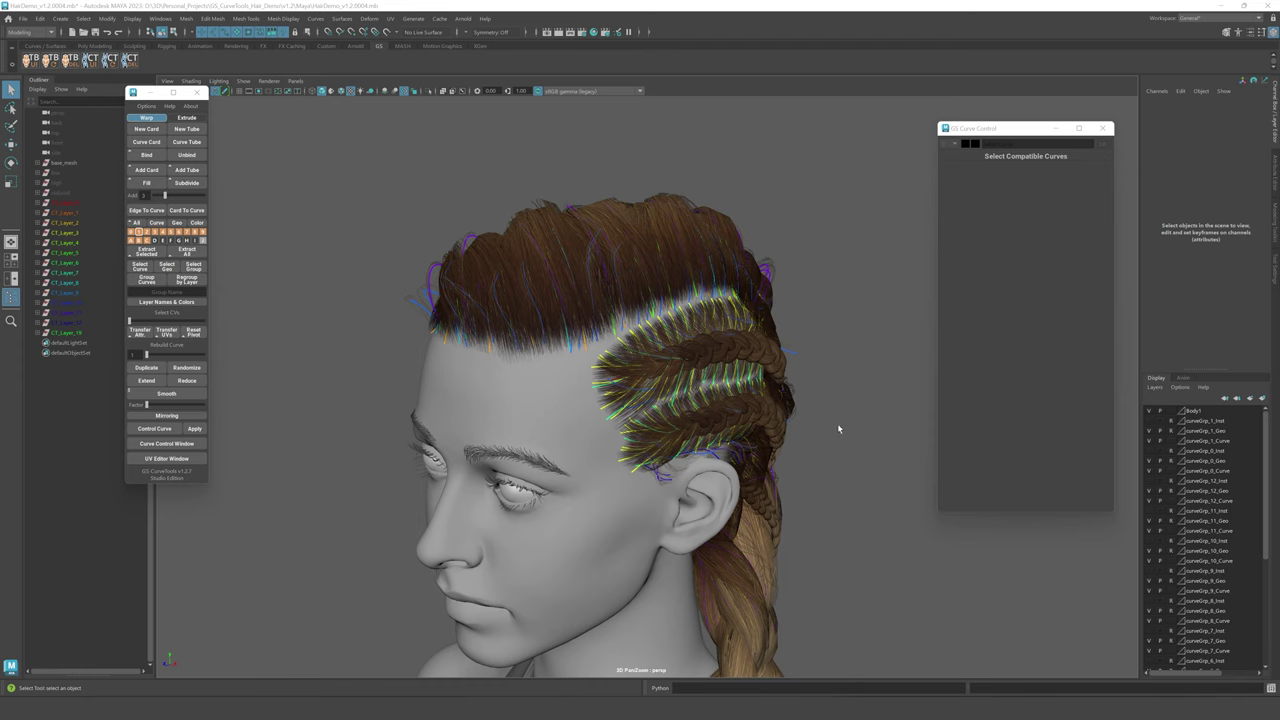
- Box-select the hair curves across the head model, and clear the selection
mouse_move(807, 309)
alt+middle_down()
mouse_move(800, 345)
mouse_move(794, 331)
alt+middle_up()
alt+drag(794, 331, 660, 294)
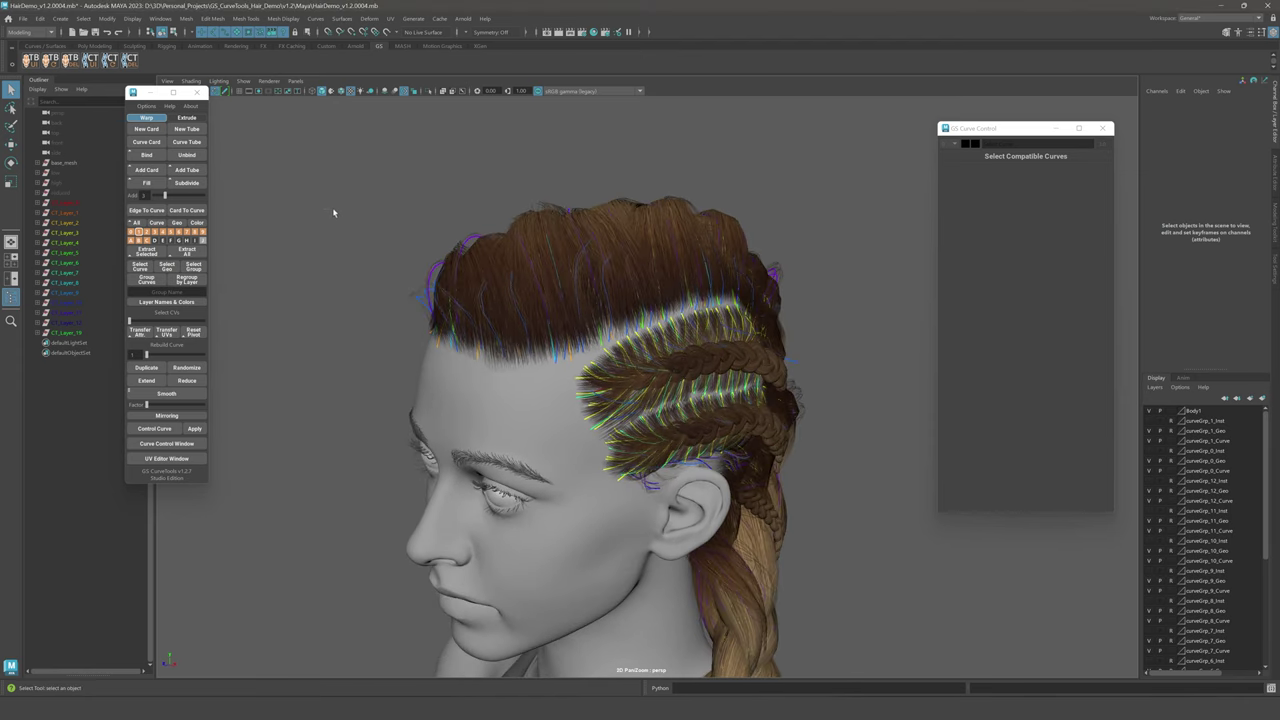
drag(343, 212, 848, 580)
click(291, 227)
alt+middle_drag(291, 228, 293, 220)
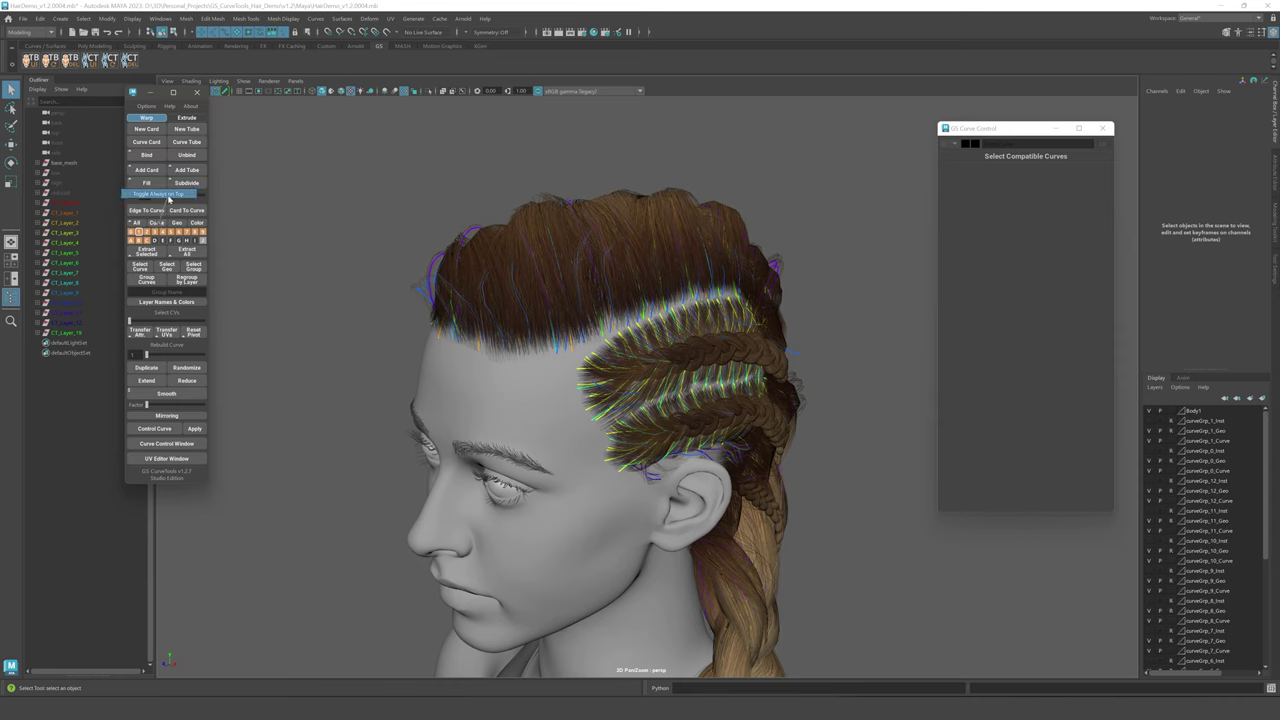
- Turn on always-on-top display for all hair curves, box-select the braid curves behind the ear, and clear the selection
right_drag(168, 199, 169, 199)
mouse_move(385, 236)
alt+mouse_down()
mouse_move(472, 232)
mouse_move(446, 212)
mouse_move(368, 226)
alt+mouse_up()
alt+middle_drag(474, 149, 469, 65)
drag(630, 410, 743, 562)
alt+middle_drag(785, 290, 796, 450)
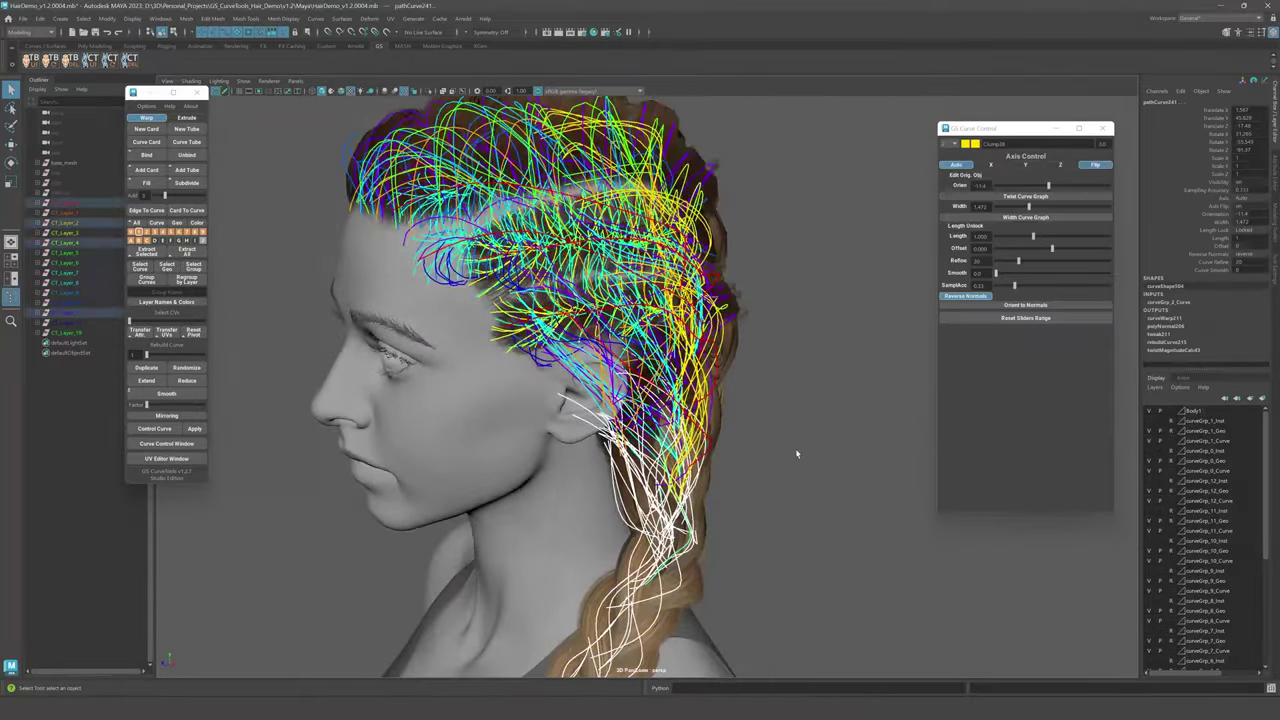
click(796, 450)
- Turn off always-on-top display for all hair curves
alt+middle_drag(784, 395, 773, 472)
alt+drag(773, 472, 712, 432)
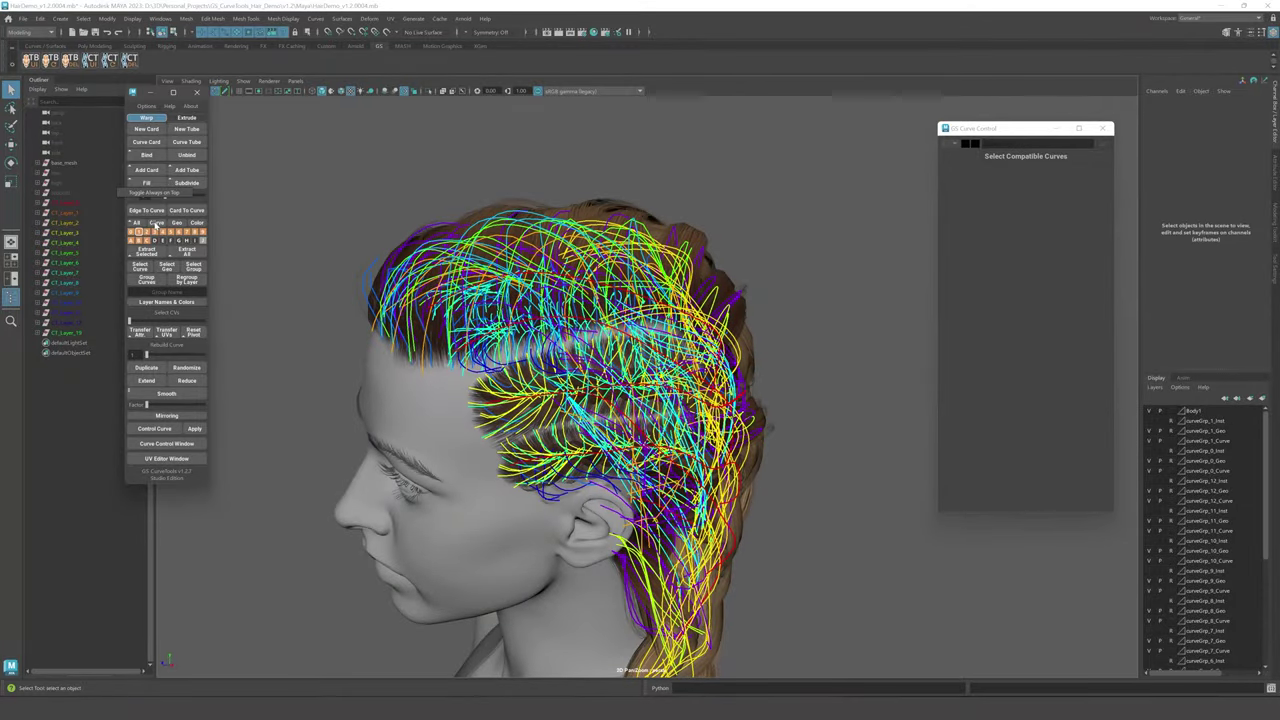
click(198, 210)
mouse_move(342, 190)
alt+mouse_down()
mouse_move(346, 166)
mouse_move(349, 194)
mouse_move(360, 180)
alt+mouse_up()
alt+drag(217, 231, 314, 211)
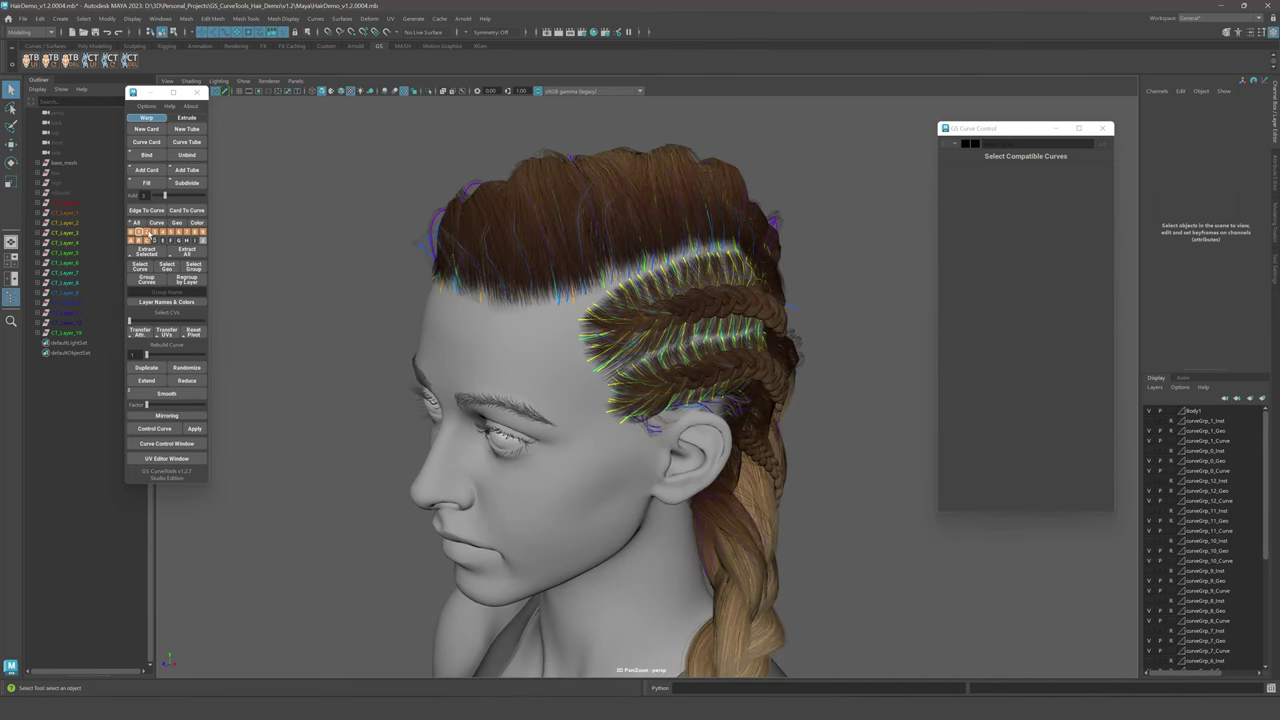
- Turn on always-on-top display for the curves of layer 2 only, box-select curves at the braids, and clear the selection
click(147, 232)
alt+drag(724, 271, 627, 285)
drag(530, 325, 715, 467)
alt+drag(577, 362, 586, 352)
key(F8)
click(738, 340)
alt+middle_drag(738, 340, 794, 457)
alt+drag(794, 457, 781, 439)
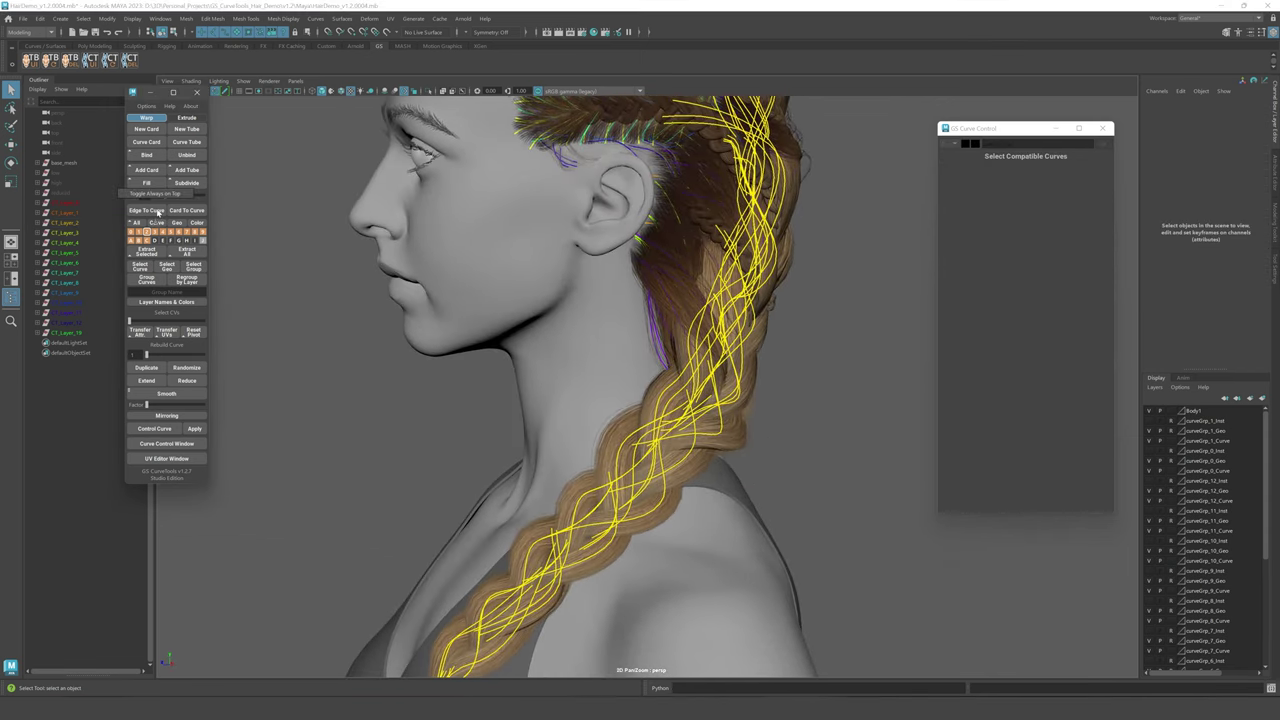
- Turn off always-on-top display for the layer 2 curves
right_drag(159, 196, 214, 206)
alt+middle_drag(851, 300, 843, 546)
mouse_move(531, 268)
alt+mouse_down()
mouse_move(633, 292)
mouse_move(536, 207)
alt+mouse_up()
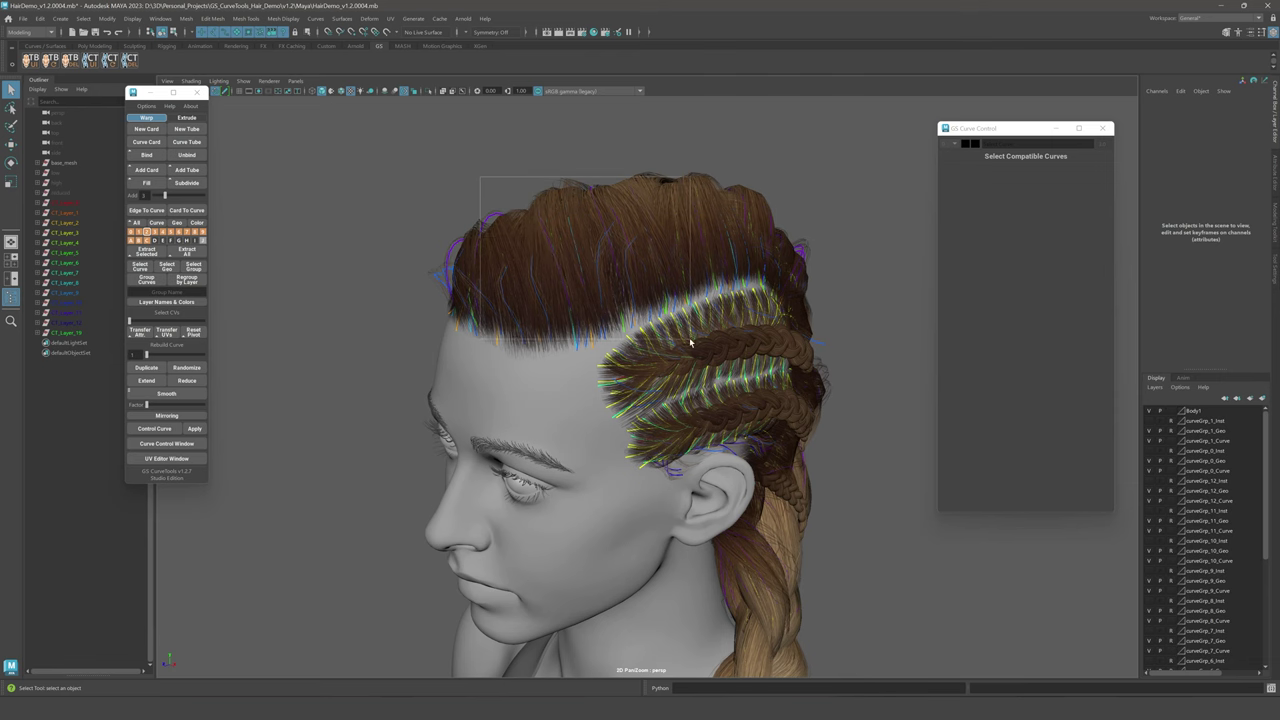
- Box-select the hair curves over the top of the head, and clear the selection
drag(730, 347, 730, 347)
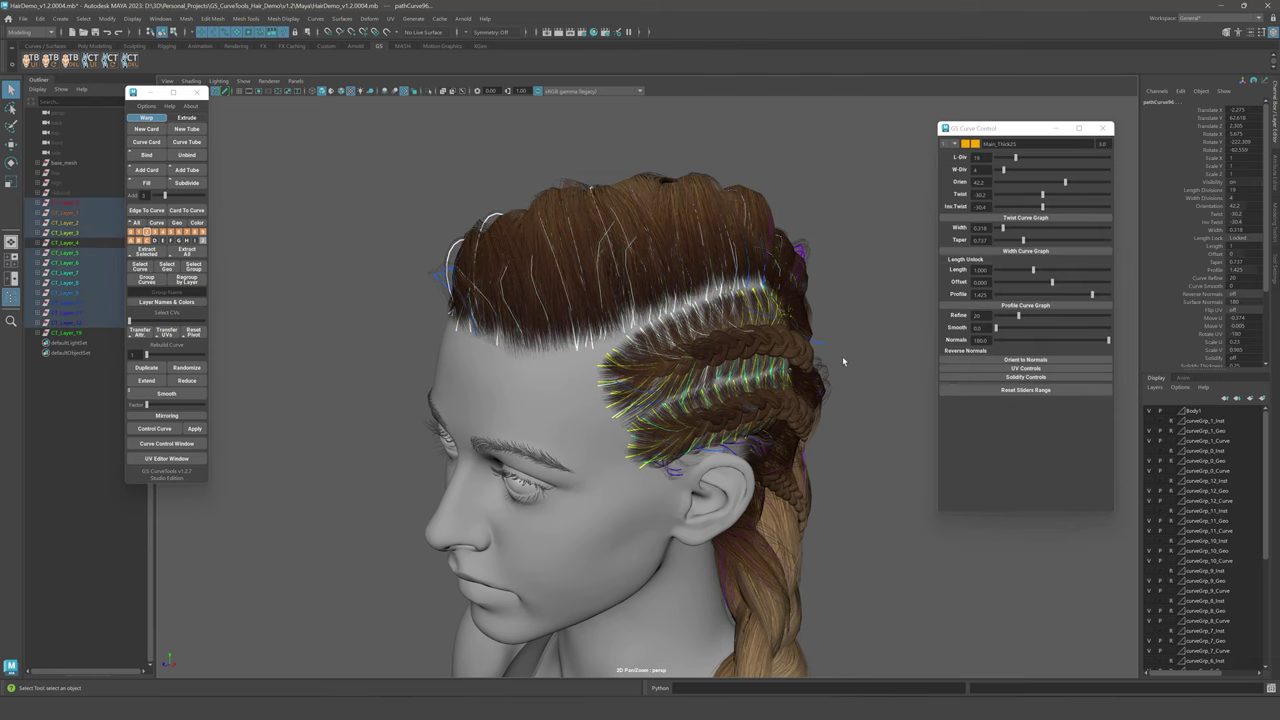
middle_drag(838, 299, 811, 327)
right_drag(791, 225, 836, 204)
click(831, 286)
alt+middle_drag(827, 303, 845, 283)
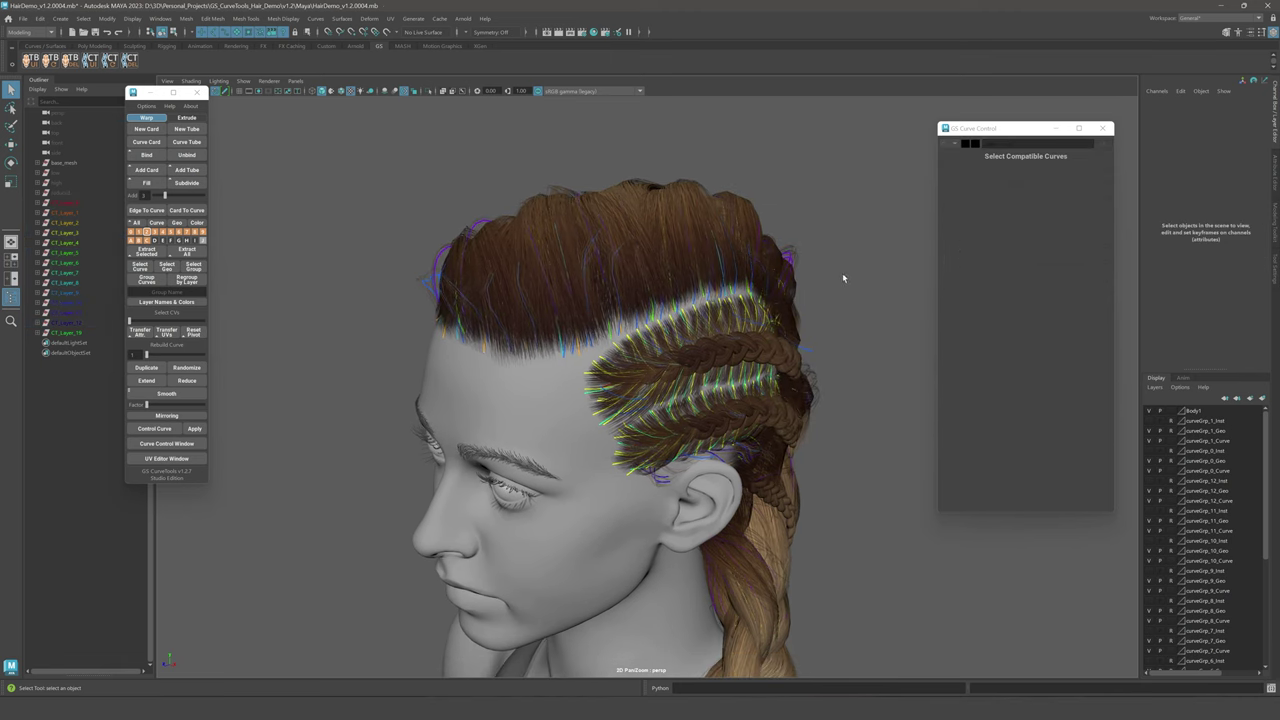
alt+drag(786, 236, 801, 300)
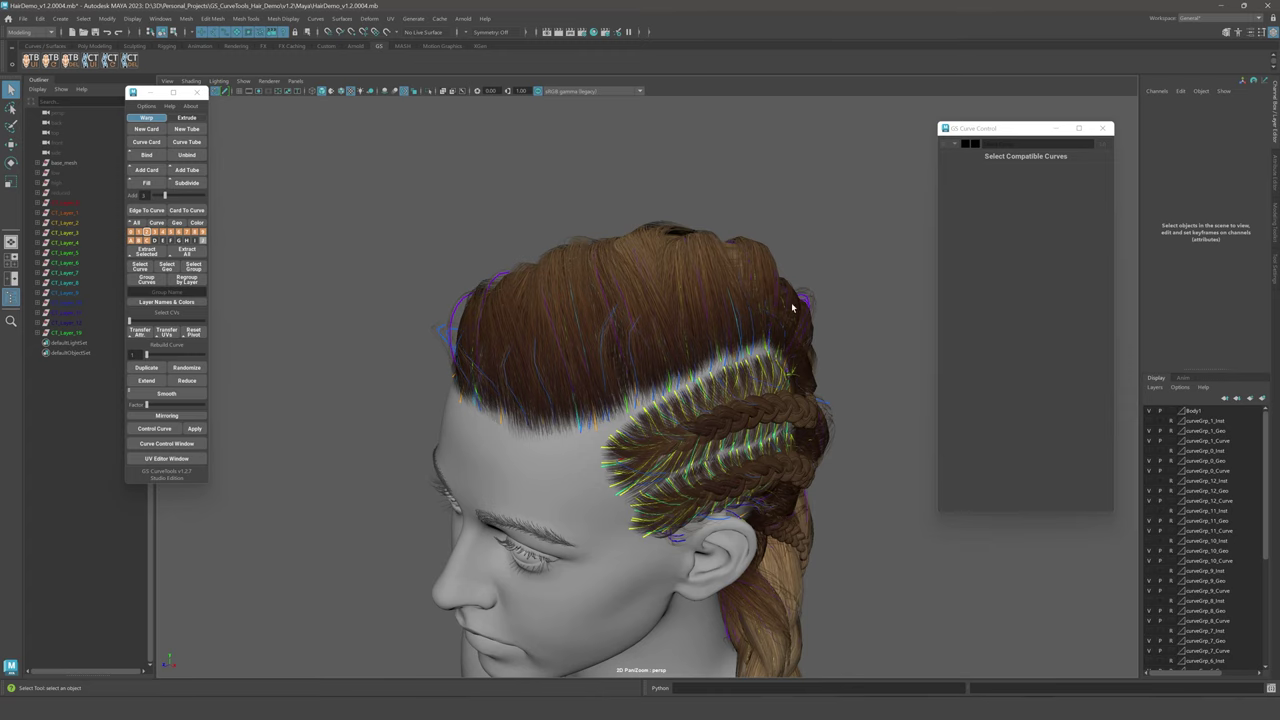
alt+drag(368, 288, 370, 212)
click(152, 223)
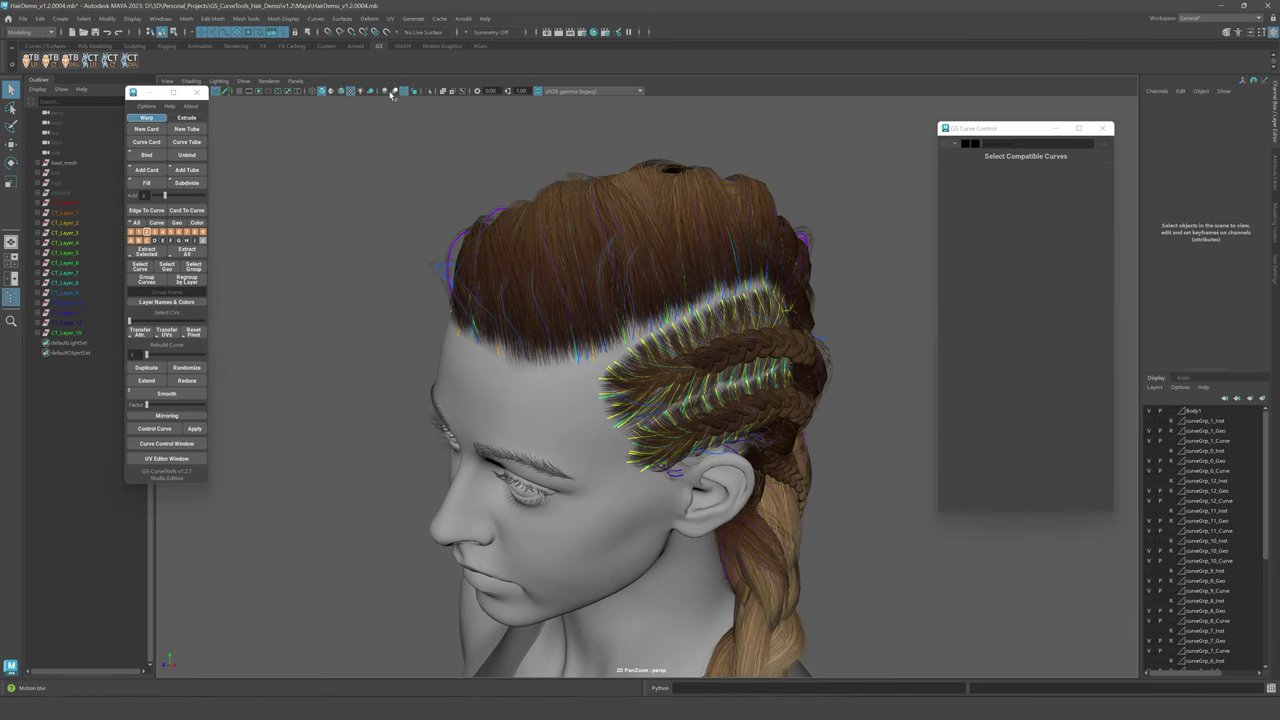
alt+middle_drag(477, 187, 457, 224)
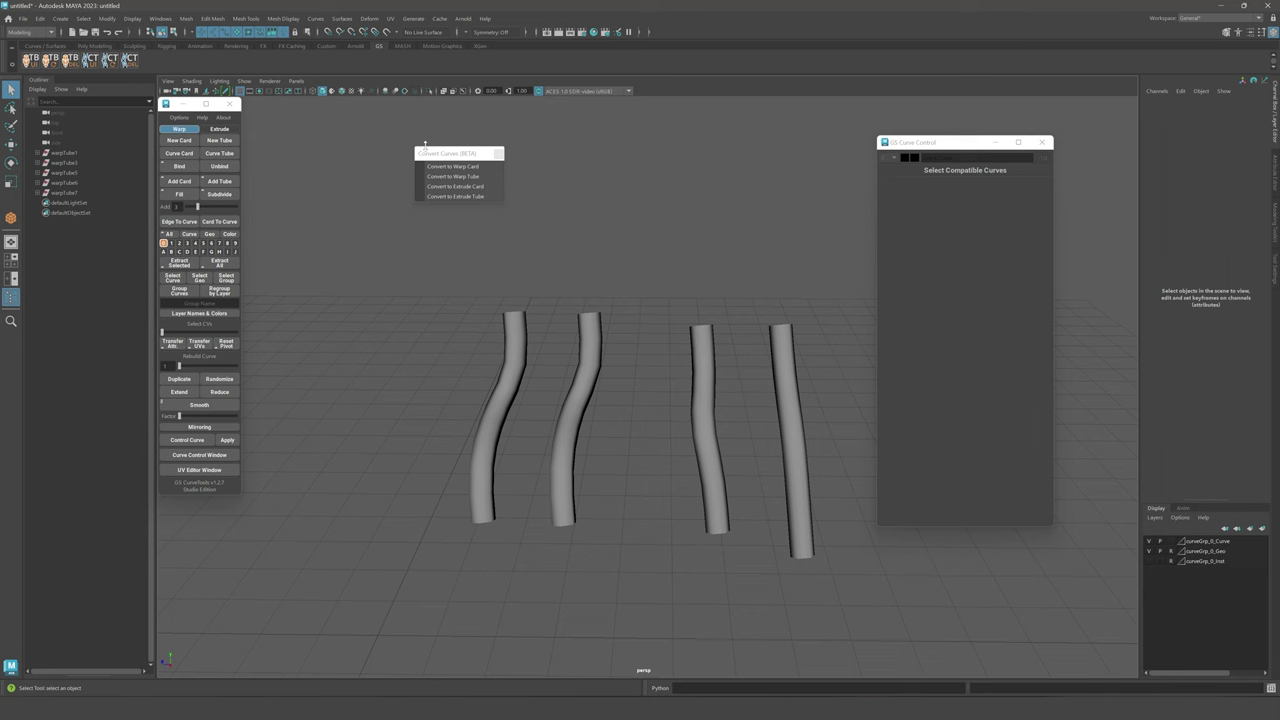
- Reposition the floating Convert Curves (BETA) window close to the GS CurveTools window
drag(425, 146, 436, 148)
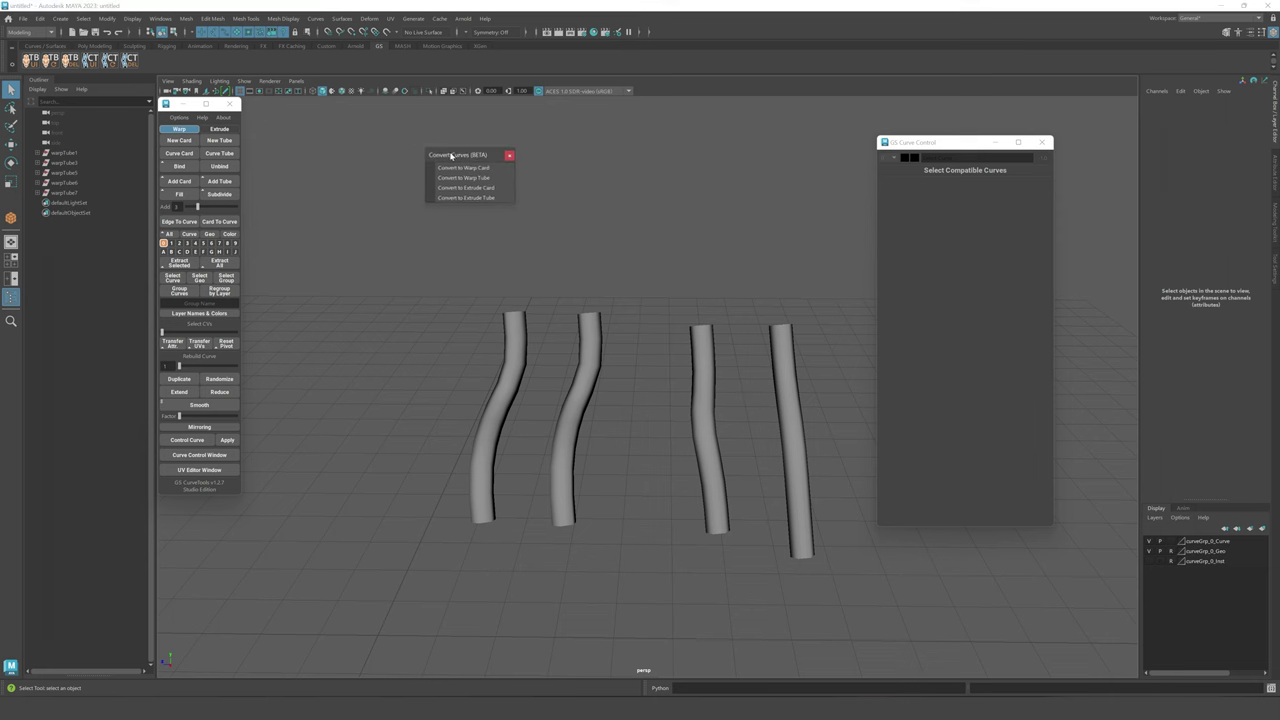
click(180, 117)
click(185, 120)
drag(448, 158, 338, 151)
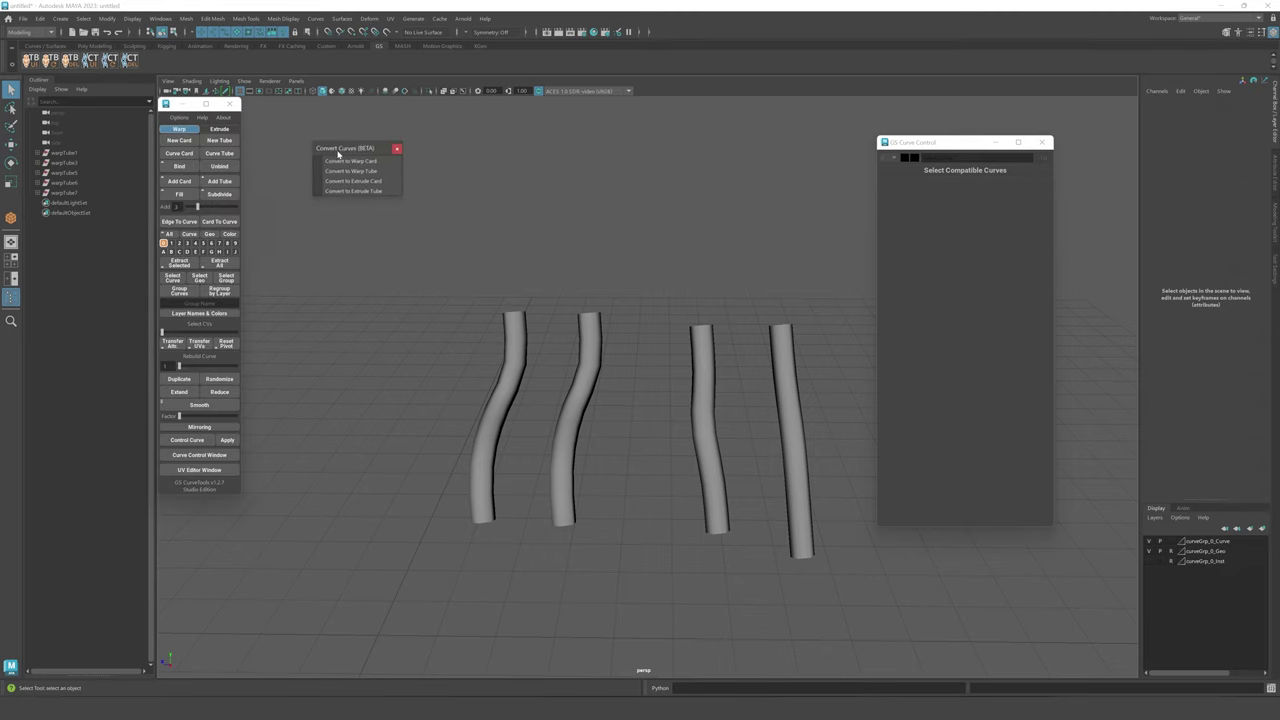
drag(338, 153, 355, 152)
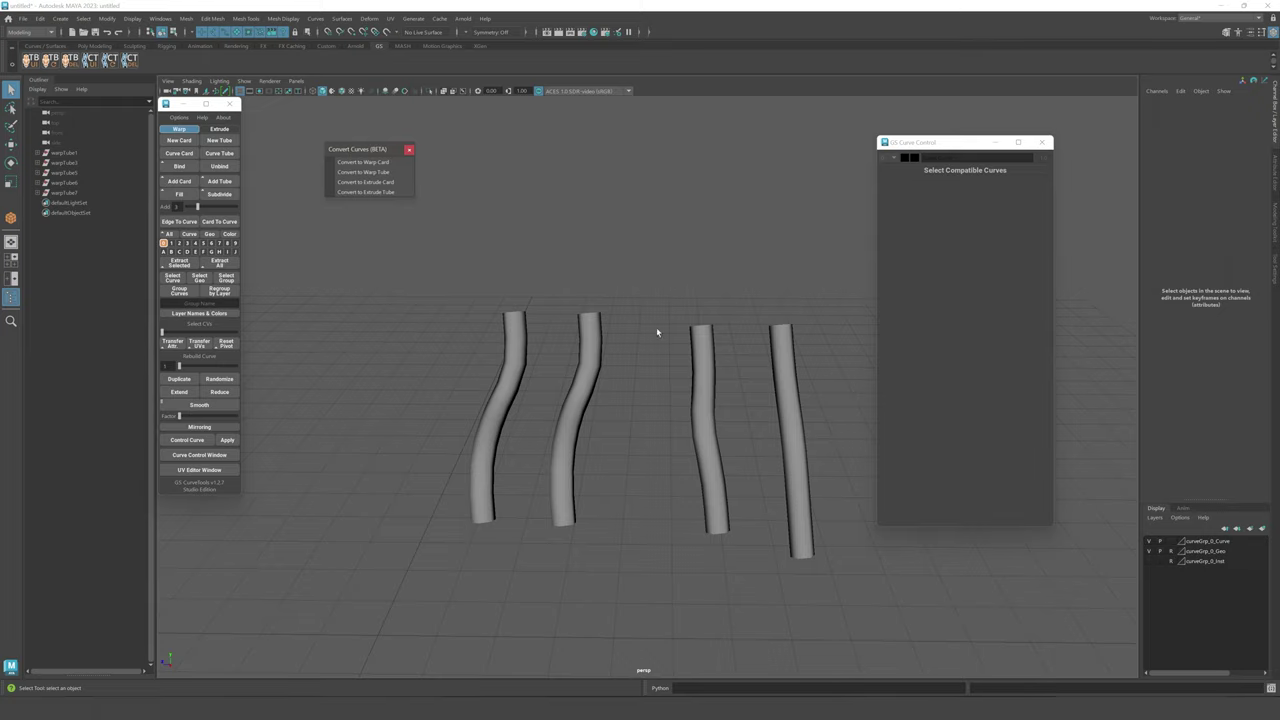